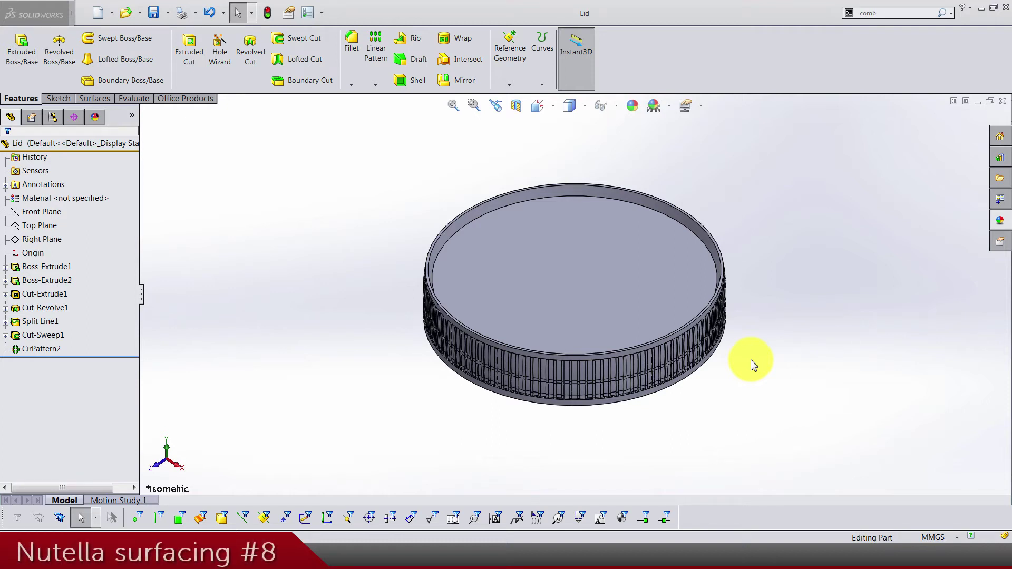
# Step: Sketch a circle about 39 mm in diameter, centred on the origin, on the lid's recessed top face
pyautogui.rightClick(644, 280)
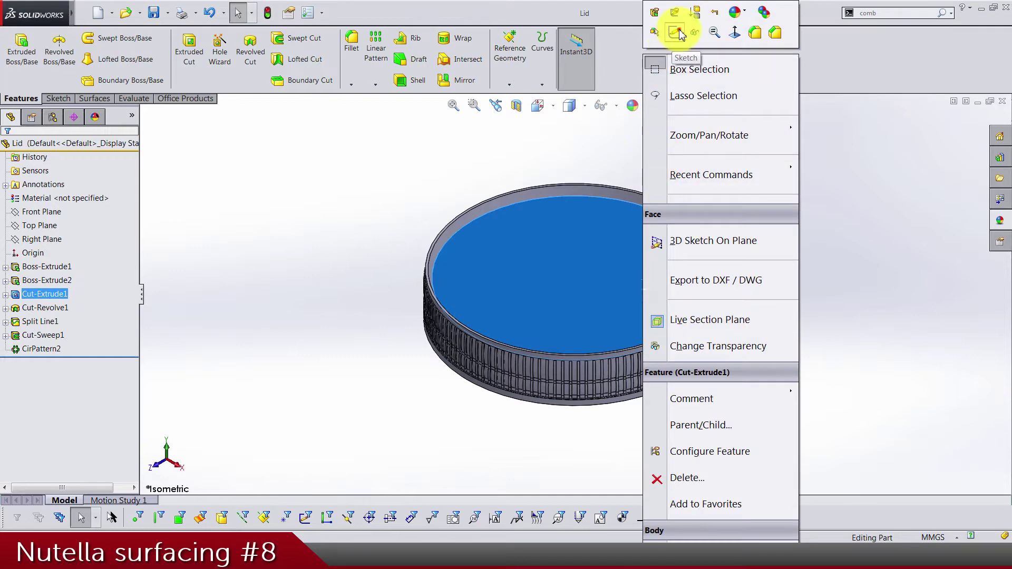
pyautogui.click(679, 33)
pyautogui.click(107, 38)
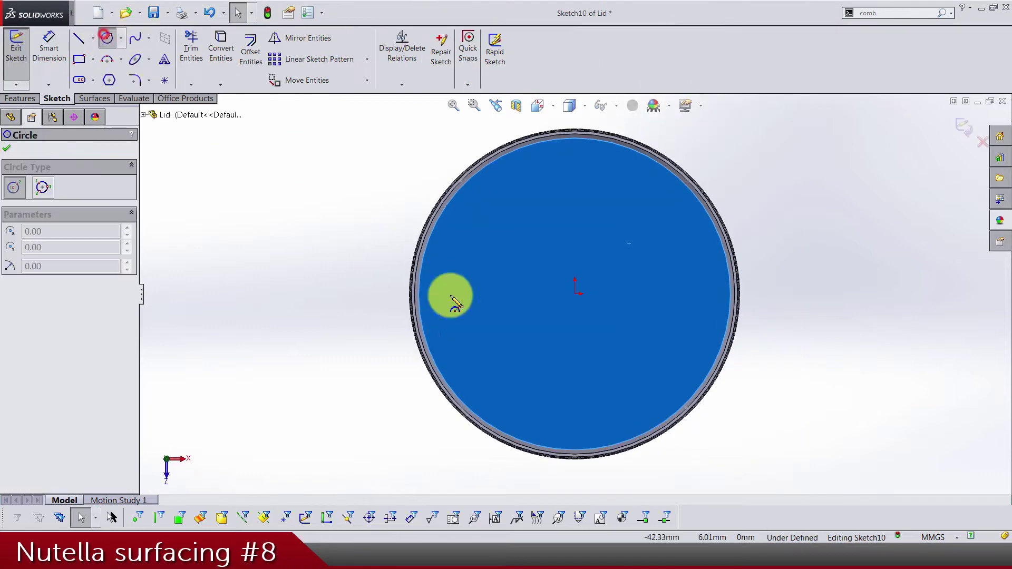
pyautogui.click(574, 293)
pyautogui.click(505, 325)
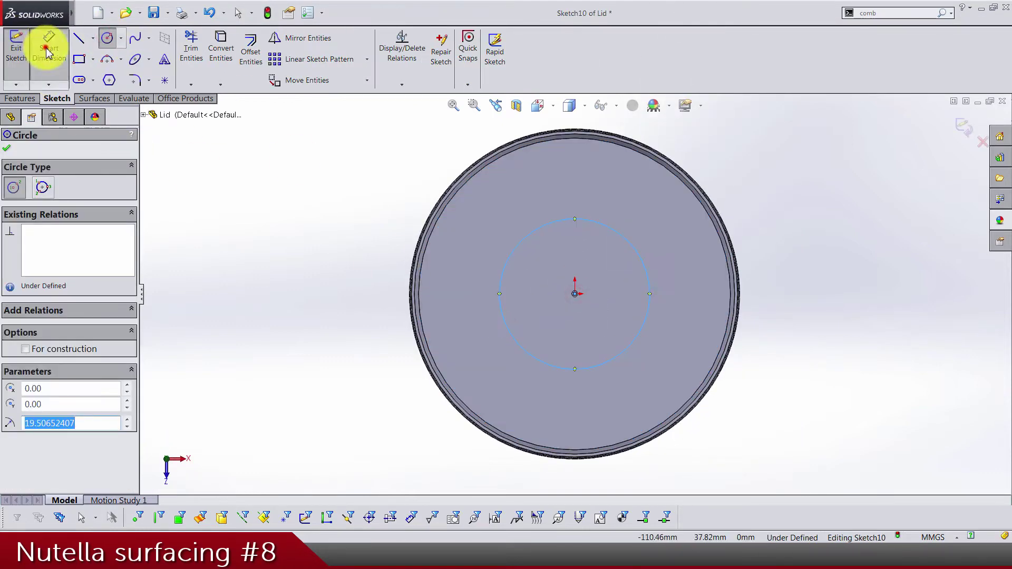
# Step: Dimension the circle's diameter to 57 mm and convert the circle to construction geometry
pyautogui.click(46, 51)
pyautogui.click(498, 295)
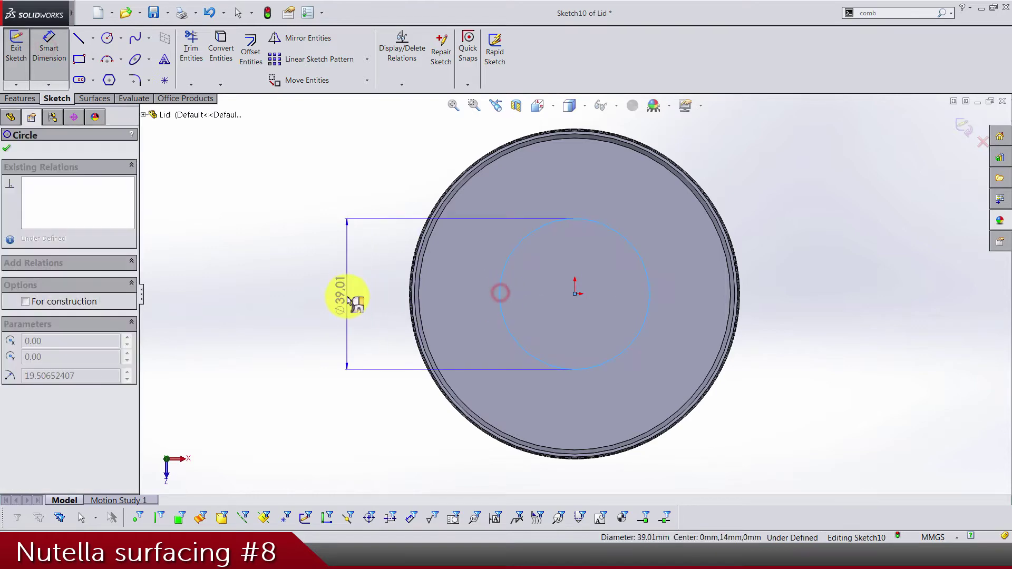
pyautogui.click(348, 300)
pyautogui.write('57')
pyautogui.press('Return')
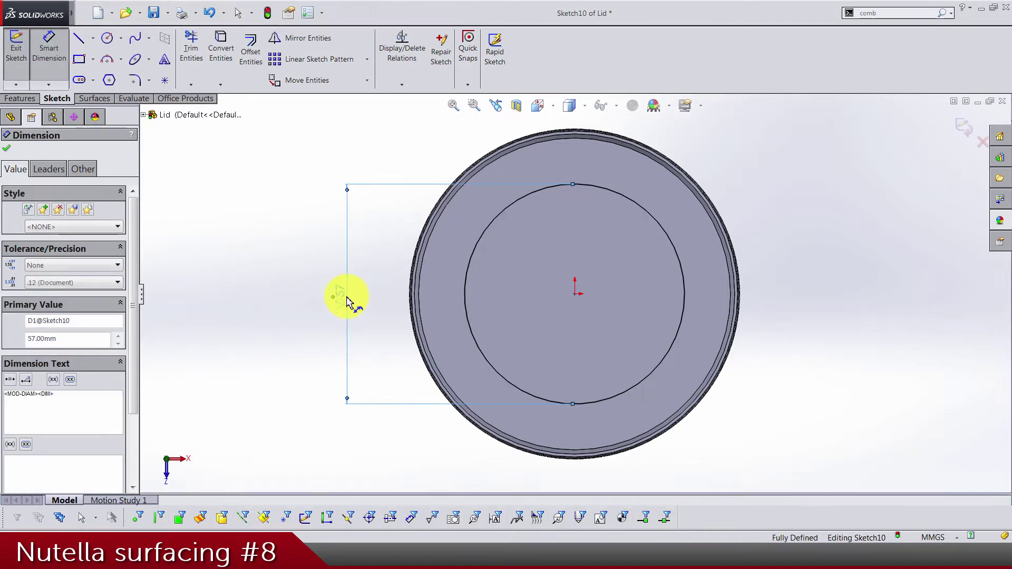
pyautogui.press('Escape')
pyautogui.click(479, 240)
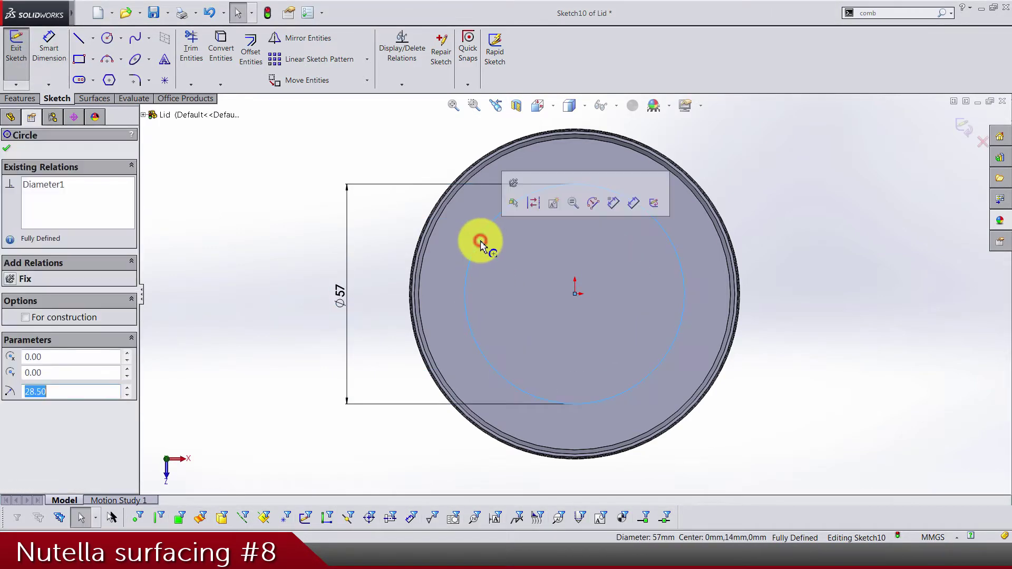
pyautogui.click(551, 205)
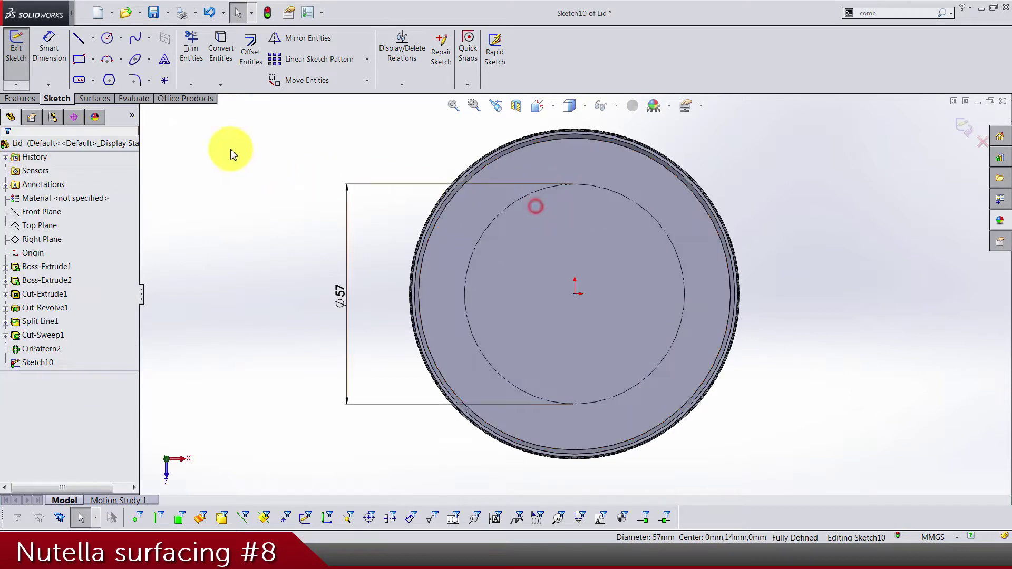
# Step: Add the sketch text "nutella" and make it follow the 57 mm construction circle
pyautogui.click(163, 68)
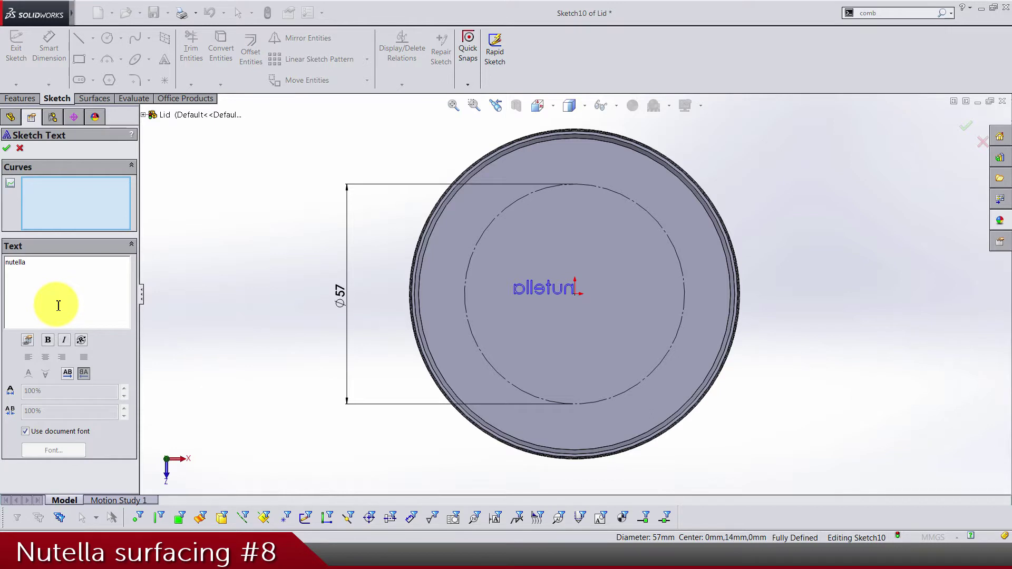
pyautogui.click(66, 207)
pyautogui.click(643, 204)
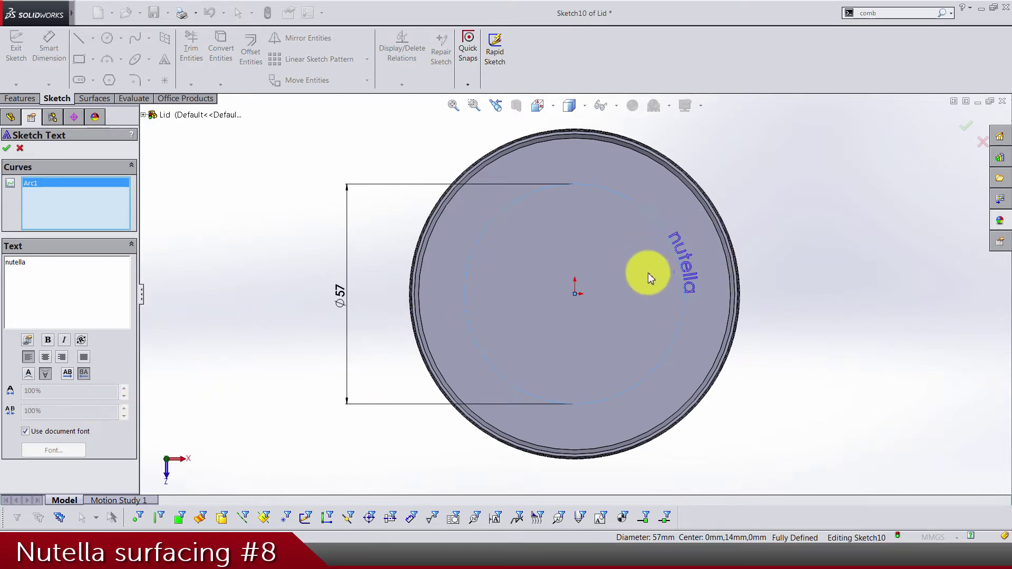
# Step: Turn off the document font for the text and set its width factor to 110% and spacing to 105%
pyautogui.click(43, 437)
pyautogui.click(53, 392)
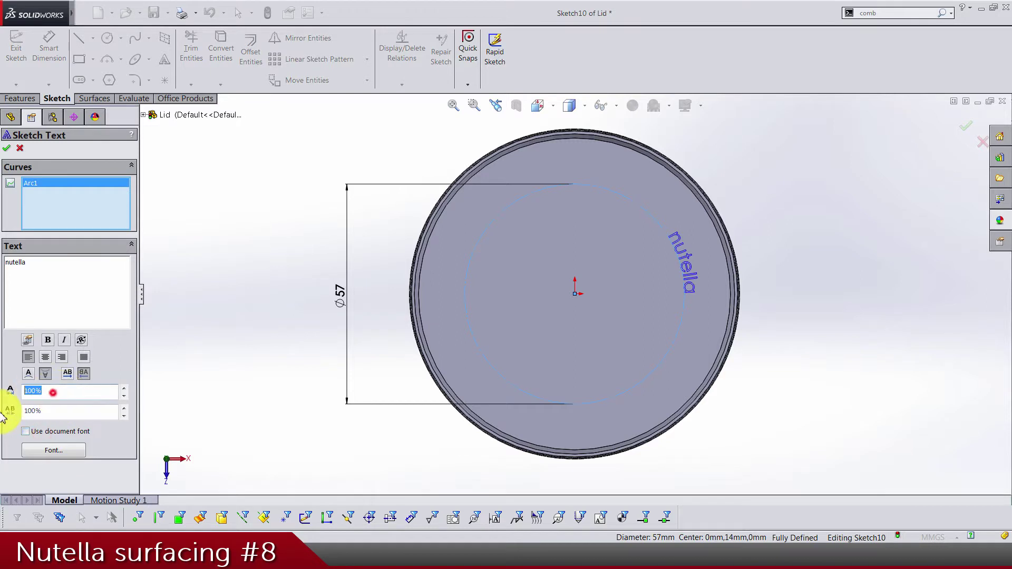
pyautogui.write('110')
pyautogui.click(64, 413)
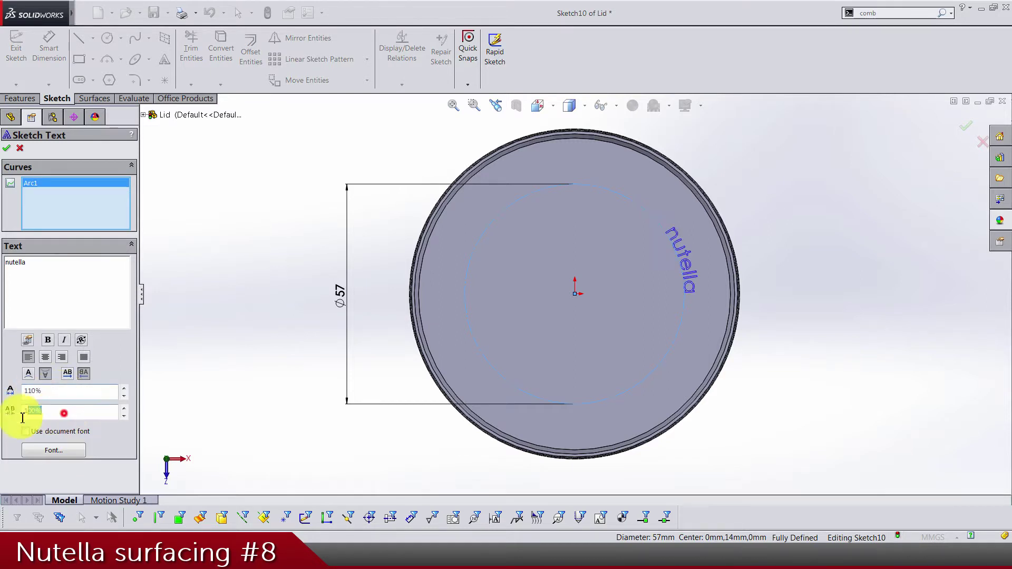
pyautogui.write('105')
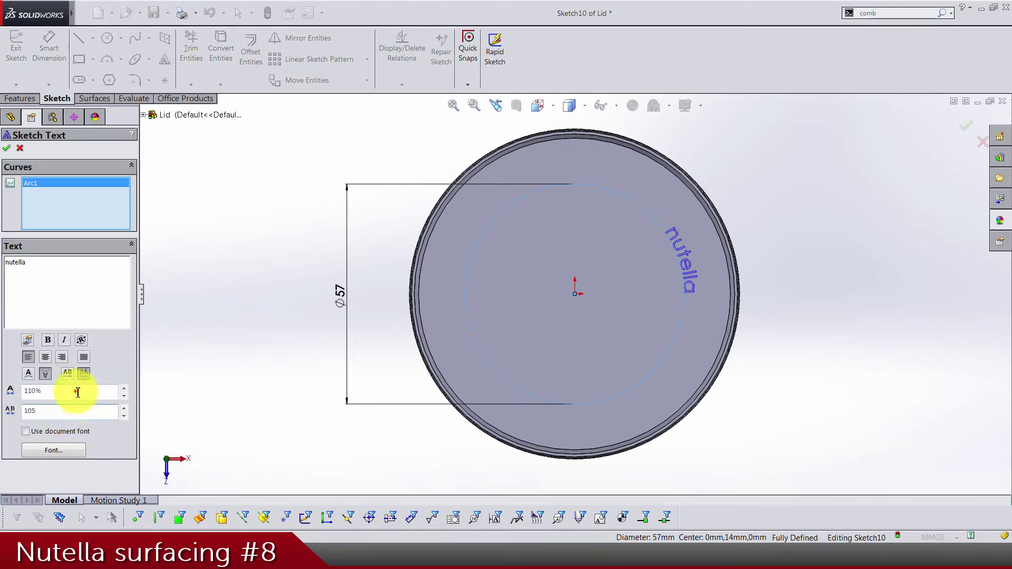
pyautogui.click(74, 391)
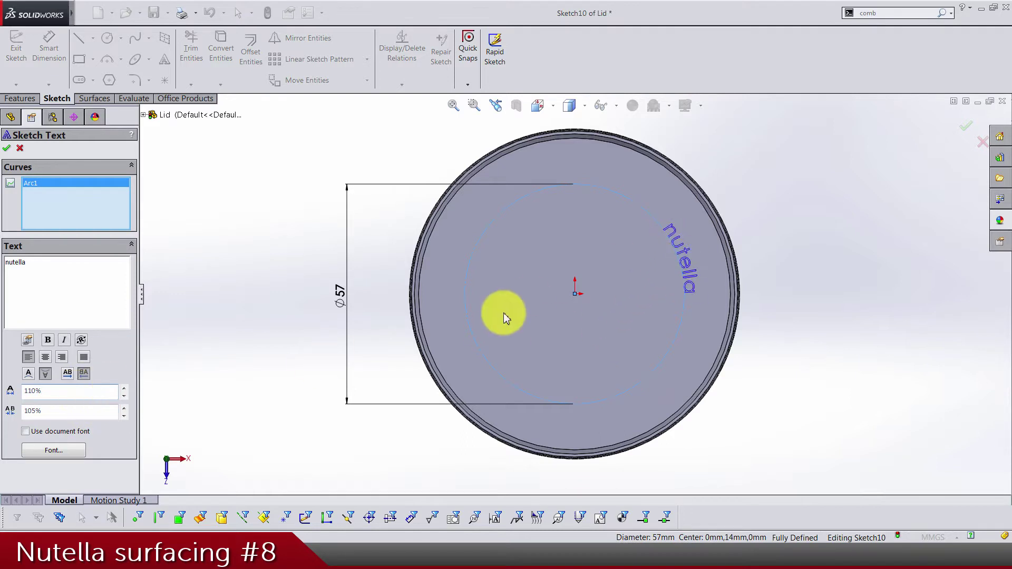
# Step: Set the sketch text to the nutella font in Bold at 28 points and accept the text
pyautogui.click(35, 451)
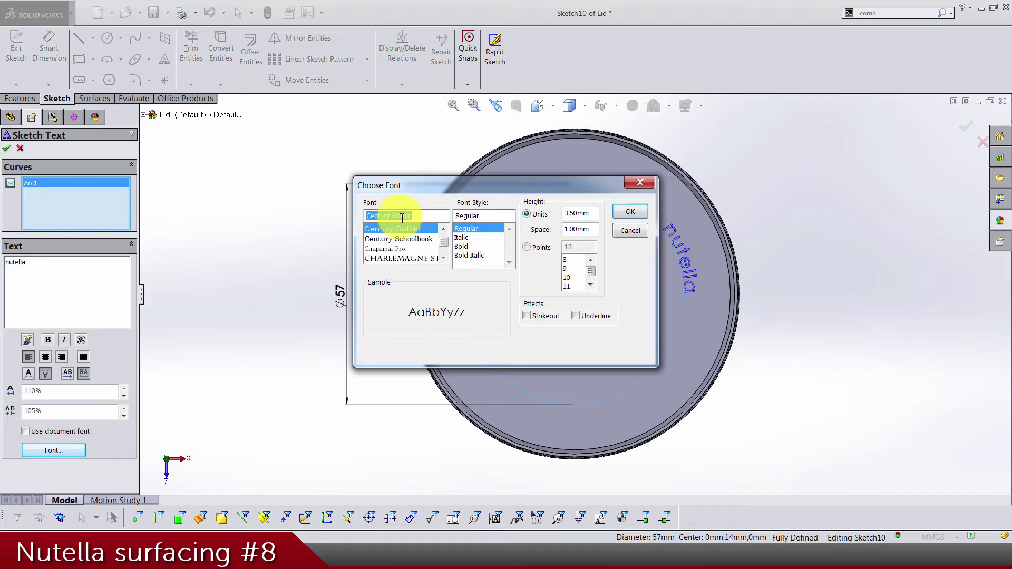
pyautogui.write('nutel')
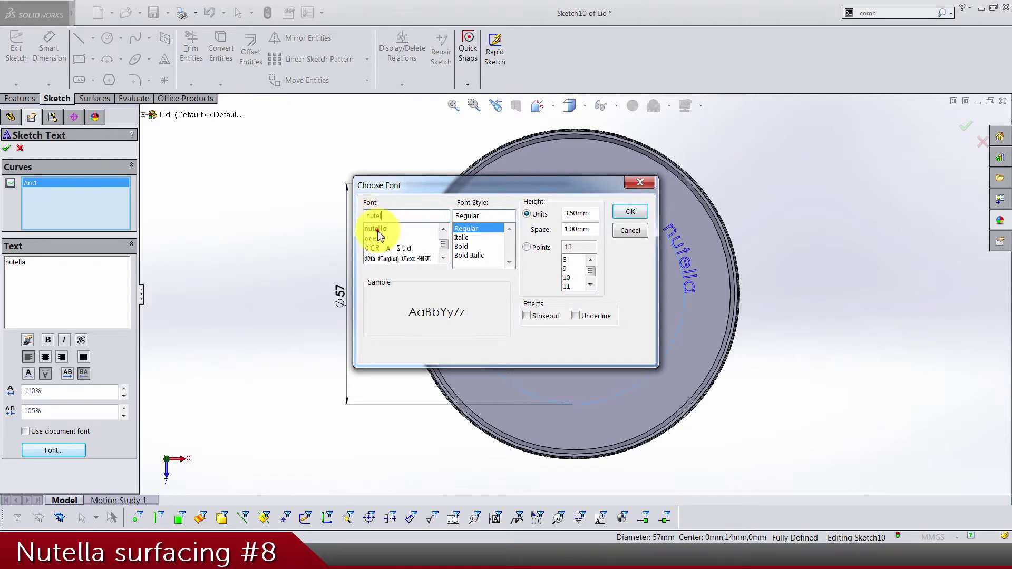
pyautogui.click(376, 230)
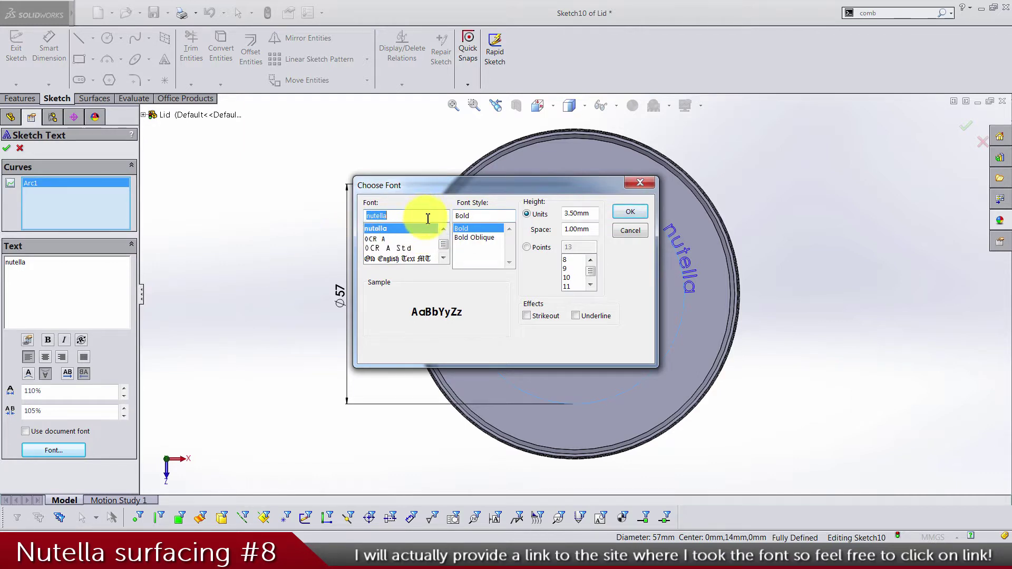
pyautogui.click(542, 248)
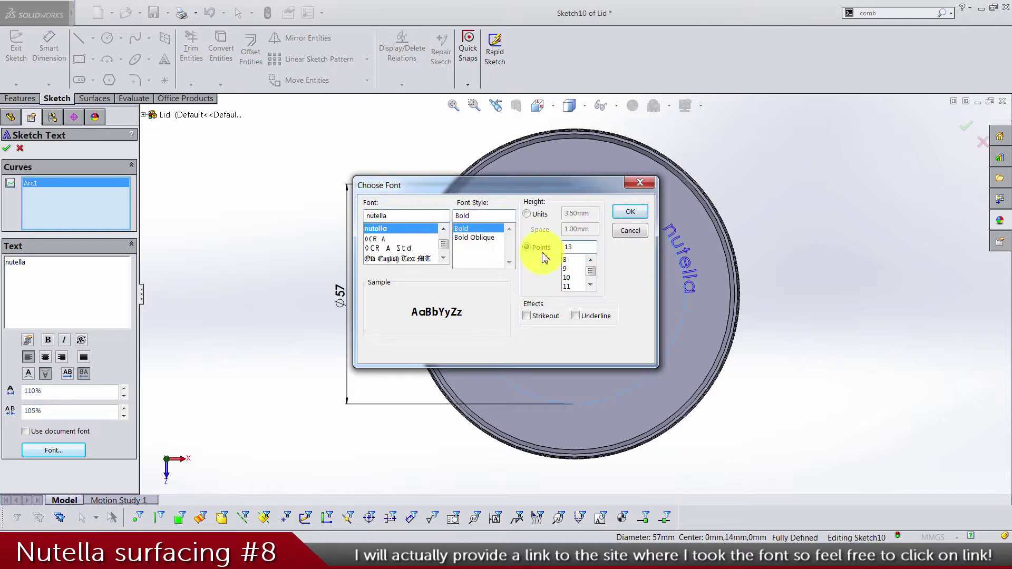
pyautogui.click(570, 285)
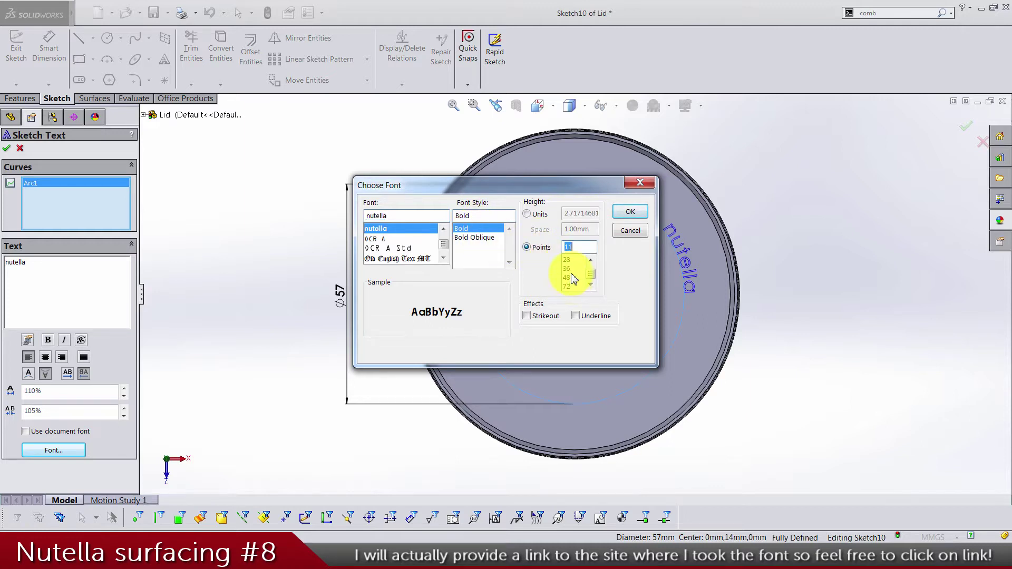
pyautogui.click(567, 260)
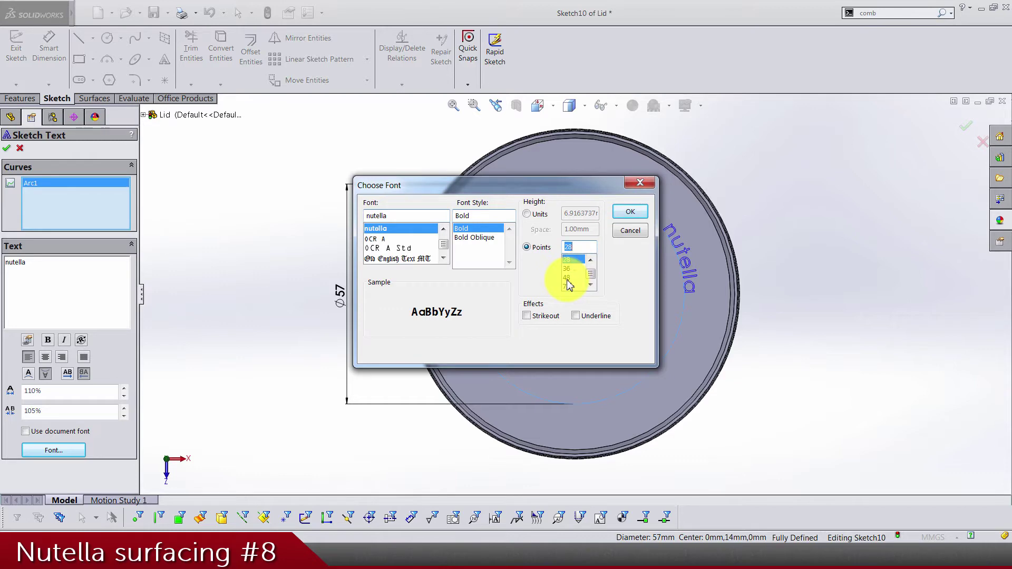
pyautogui.click(616, 211)
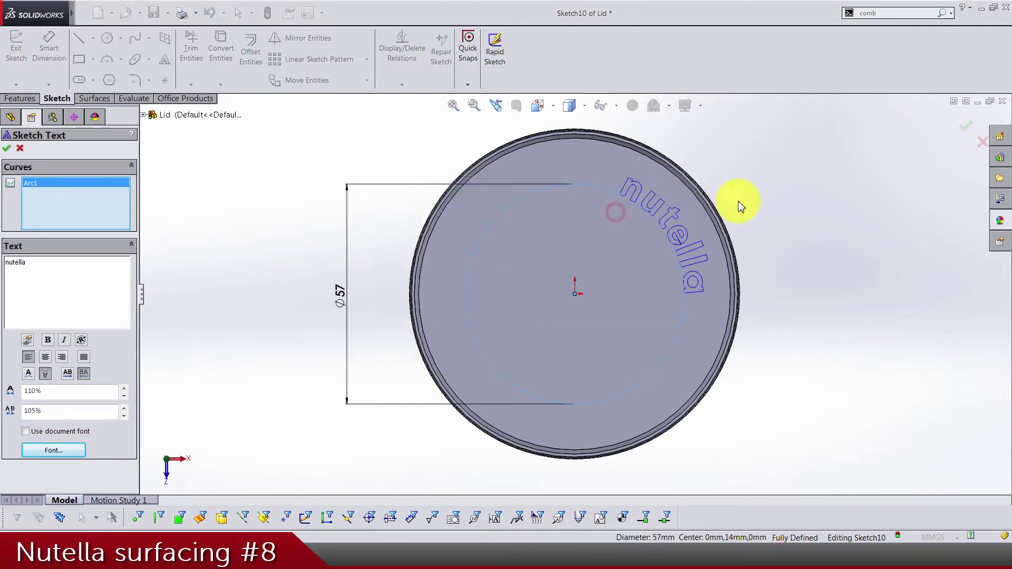
pyautogui.click(961, 130)
# Step: Exit the text sketch and extrude the "nutella" lettering 0.25 mm as a blind, merged boss
pyautogui.click(960, 127)
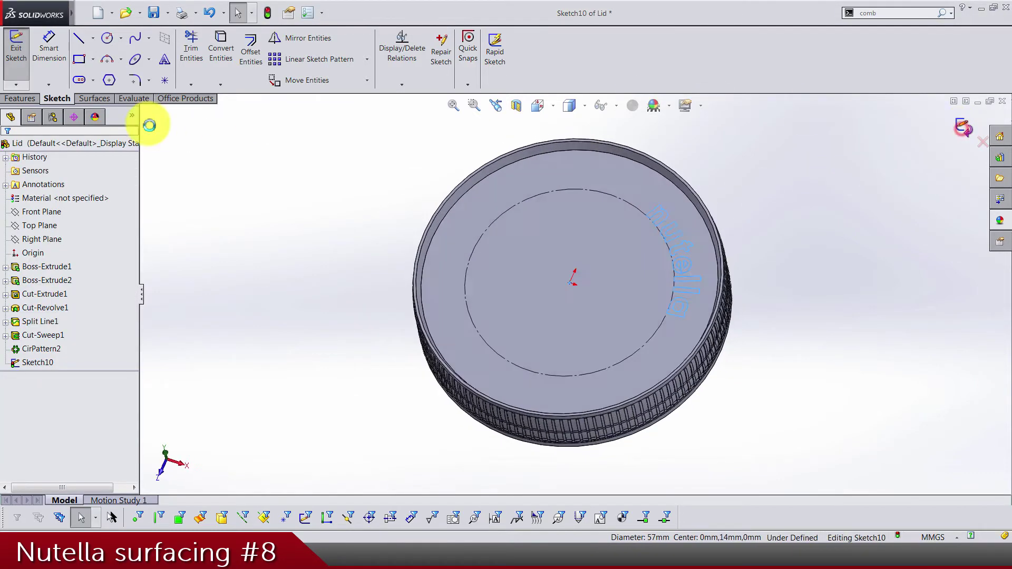
pyautogui.click(37, 66)
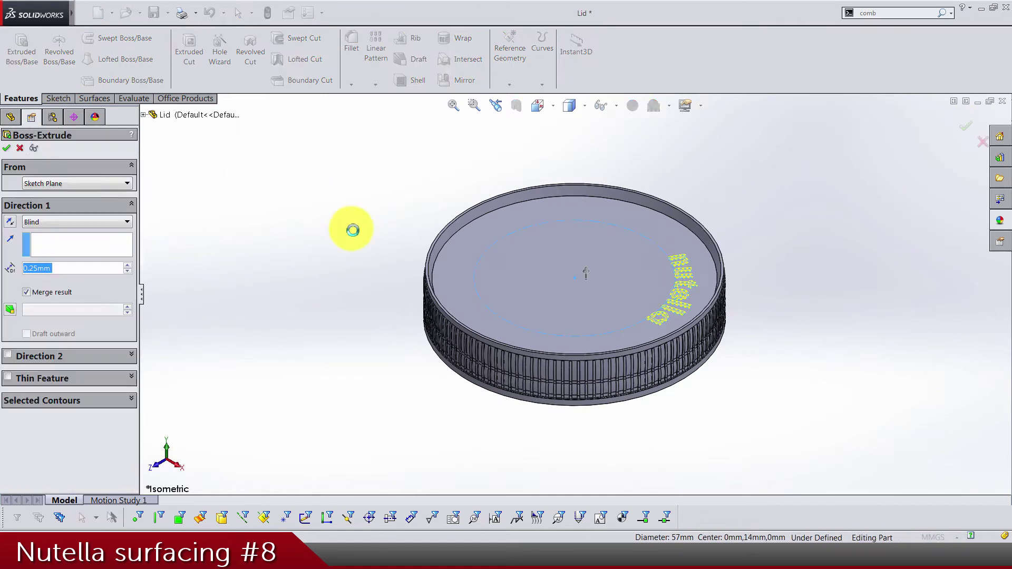
pyautogui.press('Return')
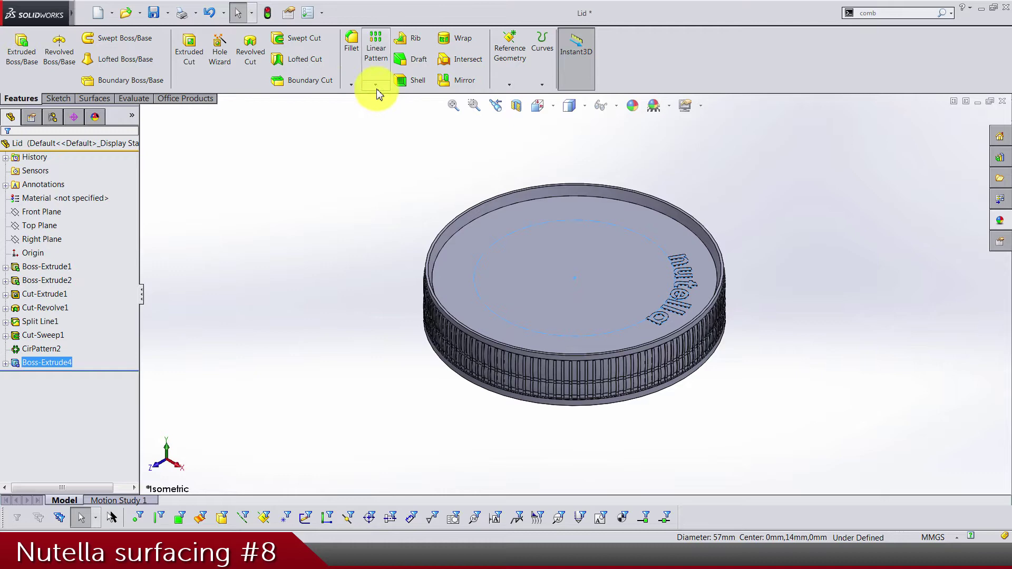
# Step: Circular-pattern the raised lettering around the lid's circular inner edge with 4 equally spaced instances over 360°
pyautogui.click(376, 84)
pyautogui.click(381, 123)
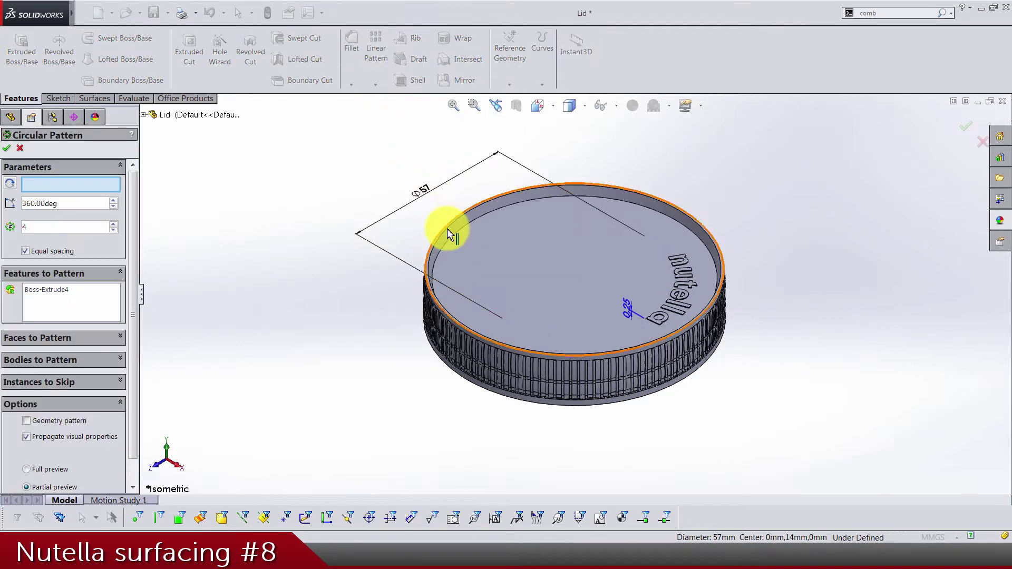
pyautogui.click(447, 239)
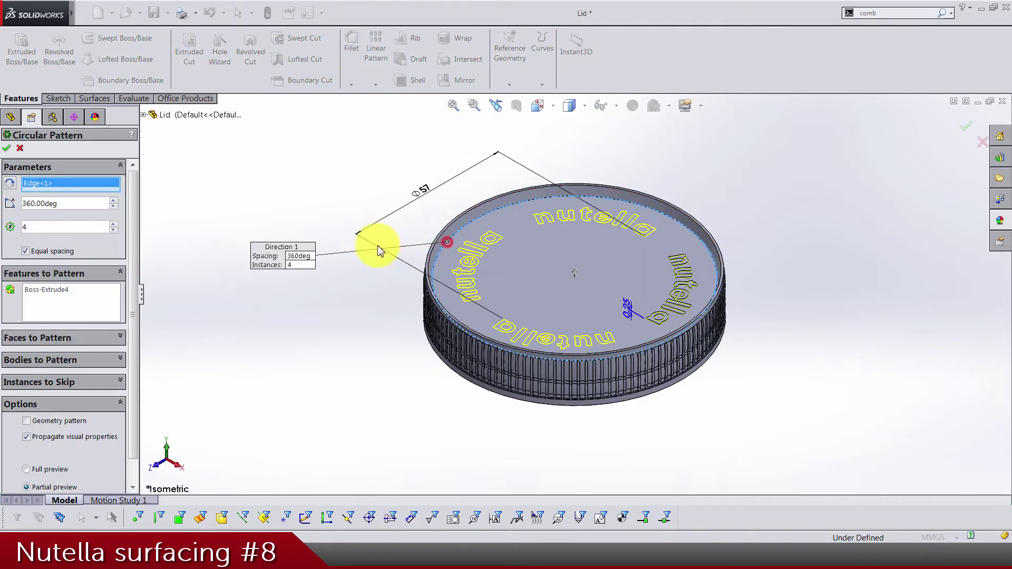
pyautogui.click(33, 226)
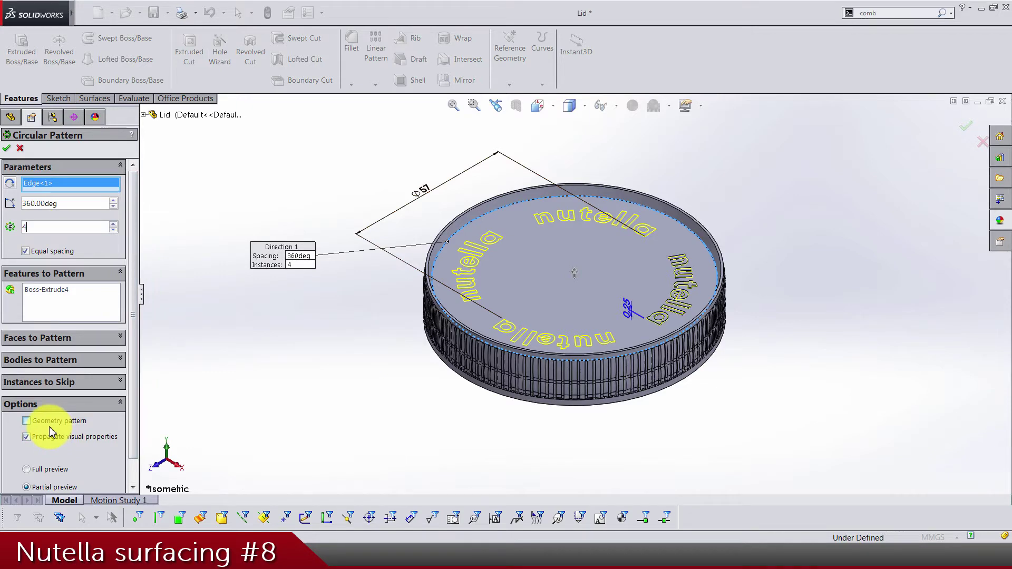
pyautogui.press('Return')
pyautogui.click(284, 277)
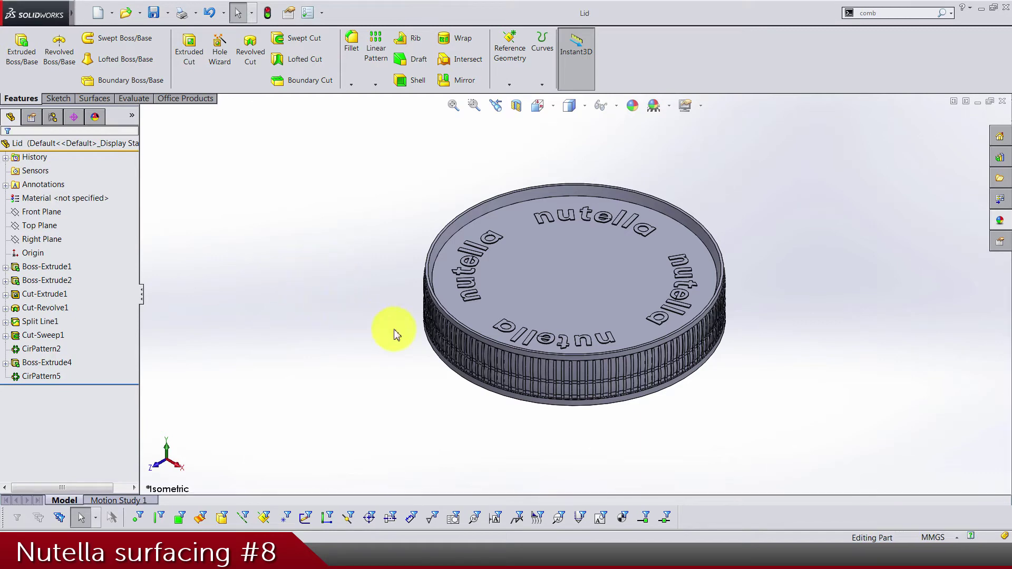
# Step: Create a reference plane offset 6.25 mm from the inner face of the lid's underside, towards the opening
pyautogui.moveTo(395, 334); pyautogui.dragTo(552, 332, button='middle')
pyautogui.scroll(-3, 553, 329)
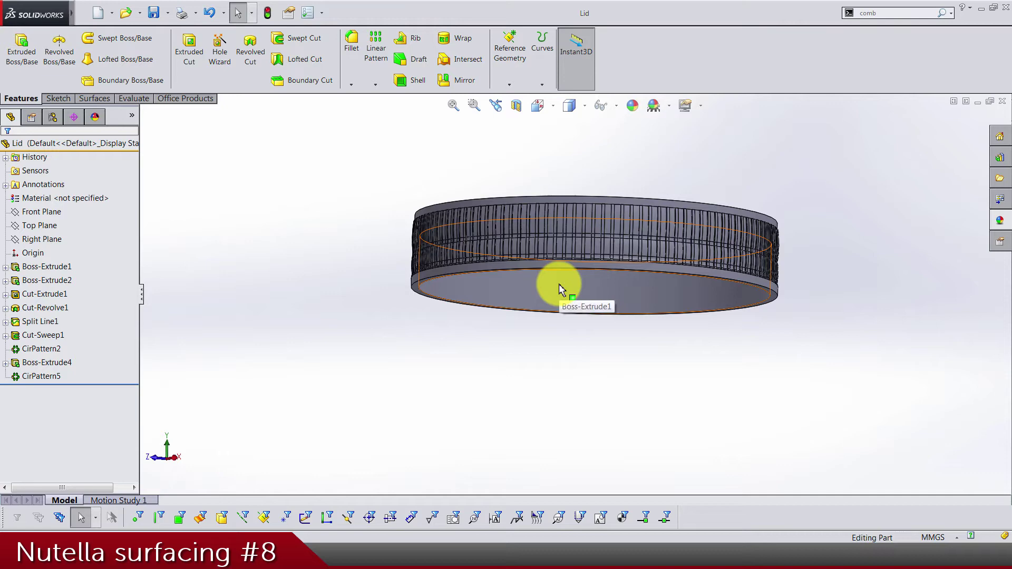
pyautogui.moveTo(558, 284); pyautogui.dragTo(601, 187, button='middle')
pyautogui.scroll(-3, 577, 273)
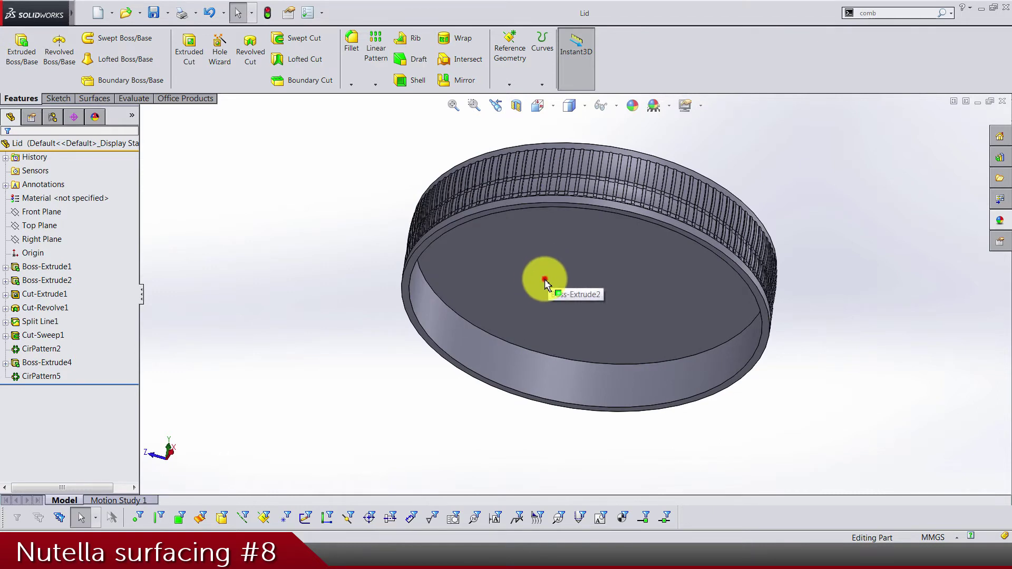
pyautogui.click(545, 279)
pyautogui.scroll(-3, 545, 279)
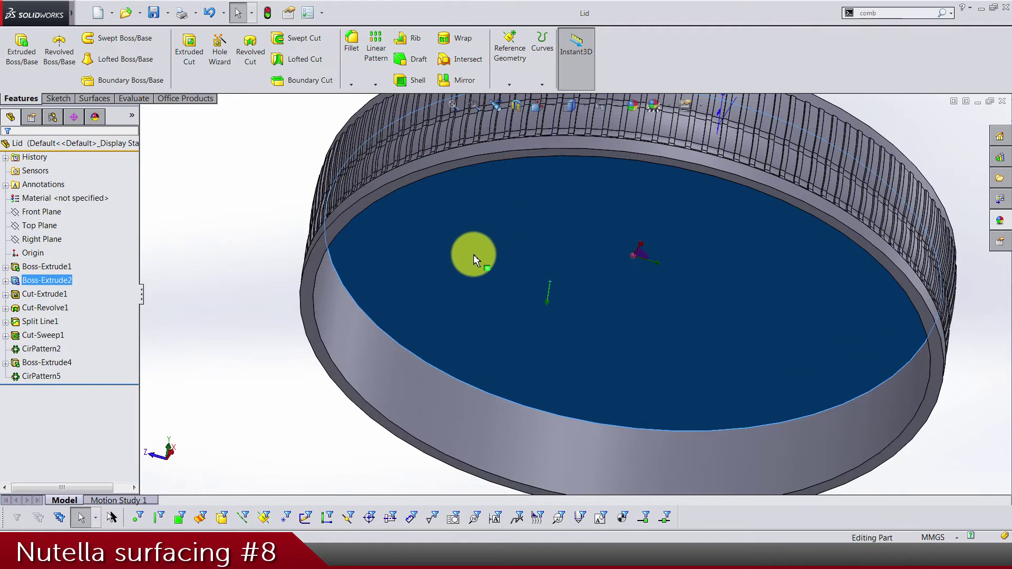
pyautogui.click(519, 58)
pyautogui.click(529, 111)
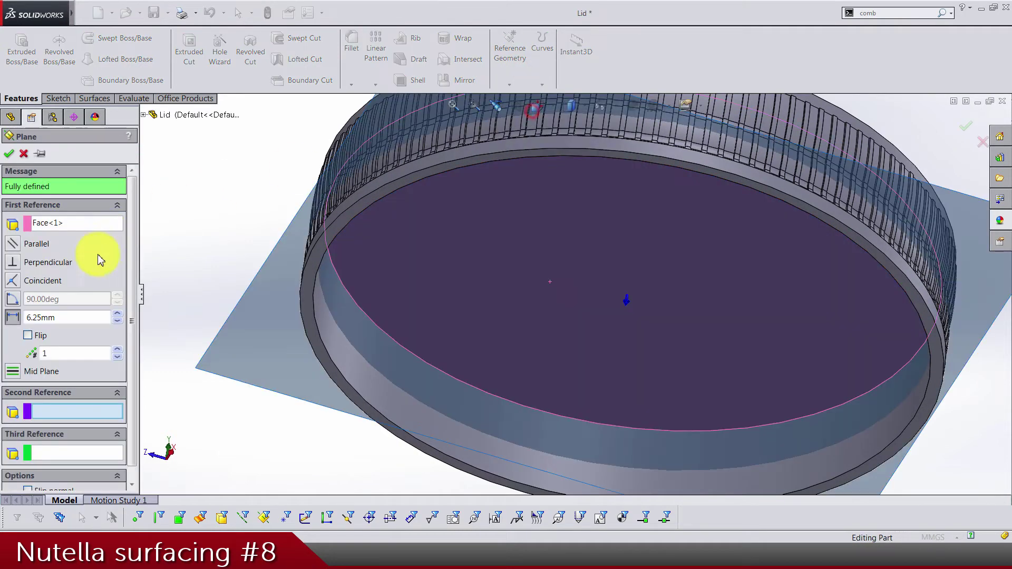
pyautogui.scroll(4, 729, 306)
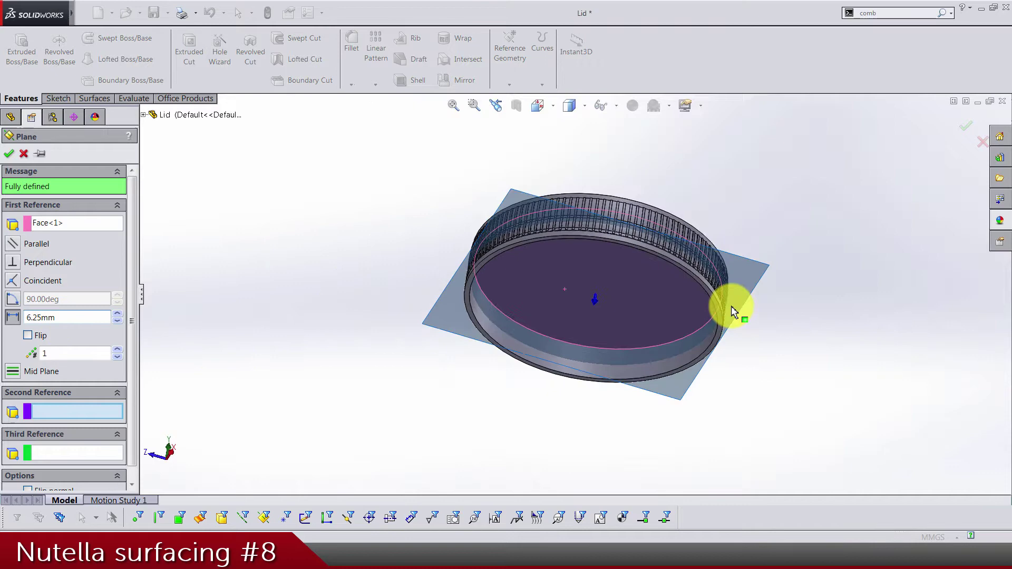
pyautogui.moveTo(729, 306); pyautogui.dragTo(716, 405, button='middle')
pyautogui.moveTo(521, 239); pyautogui.dragTo(515, 278, button='middle')
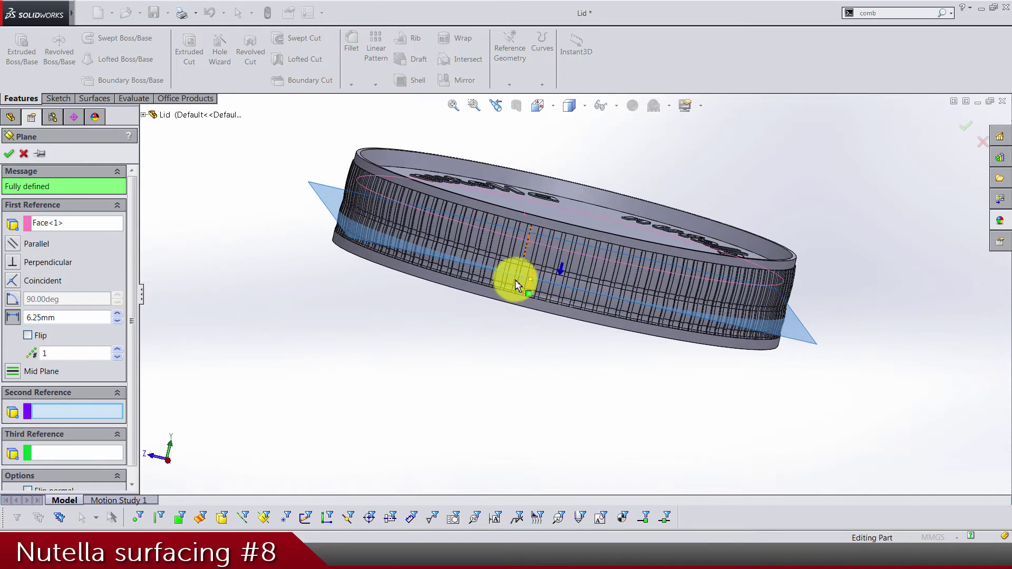
pyautogui.moveTo(515, 350); pyautogui.dragTo(515, 289, button='middle')
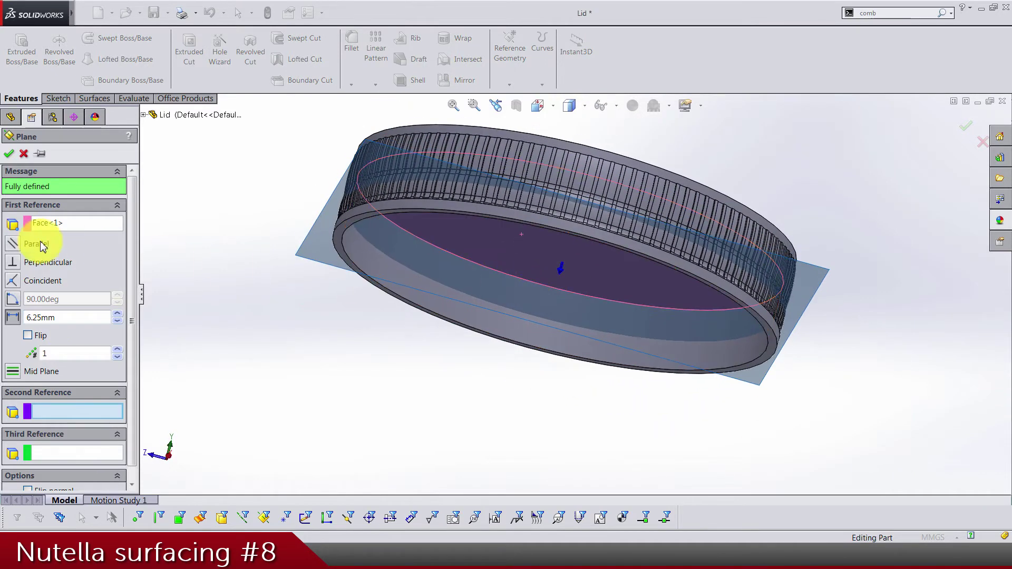
pyautogui.press('Return')
# Step: Start a sketch on the new offset plane inside the lid and hide the plane
pyautogui.rightClick(316, 244)
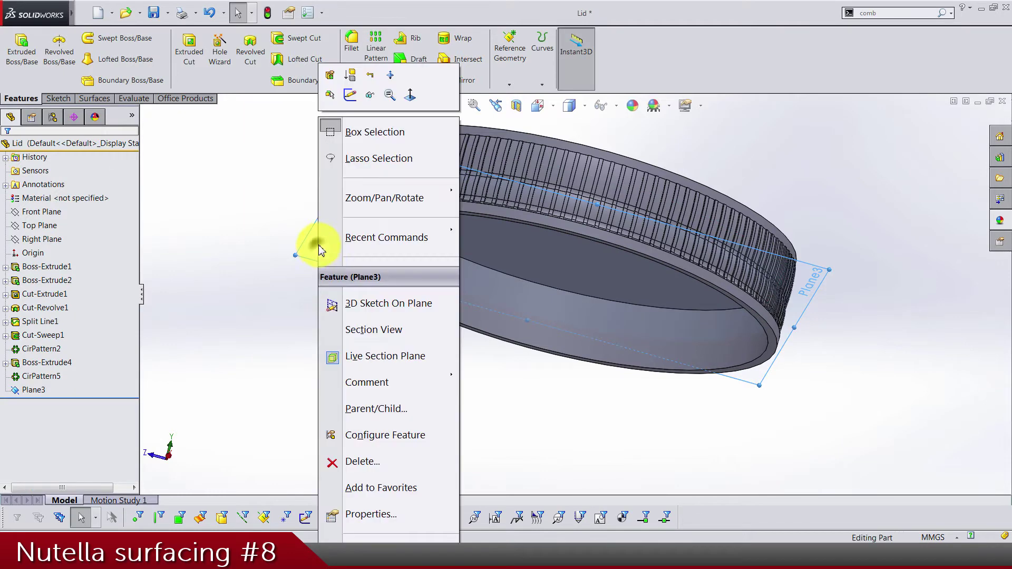
pyautogui.click(347, 101)
pyautogui.rightClick(34, 389)
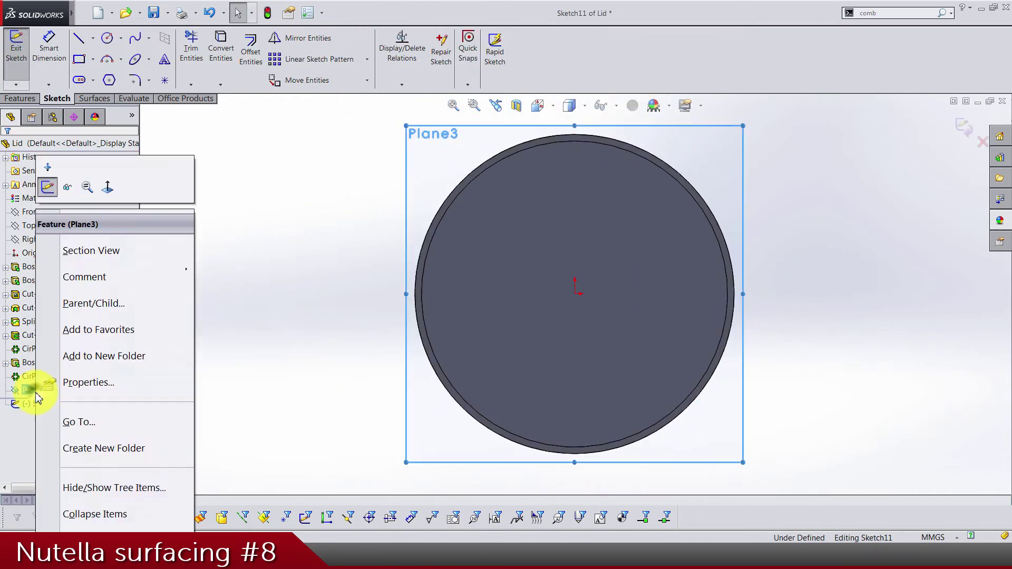
pyautogui.click(69, 185)
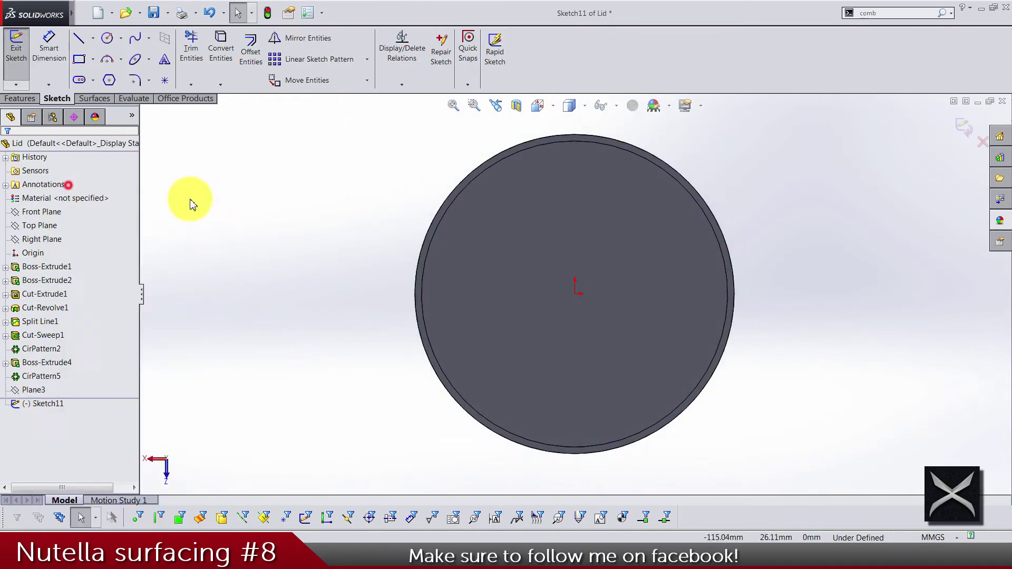
# Step: Sketch a circle centred on the origin, dimension its diameter to 79 mm, and exit the sketch
pyautogui.click(107, 38)
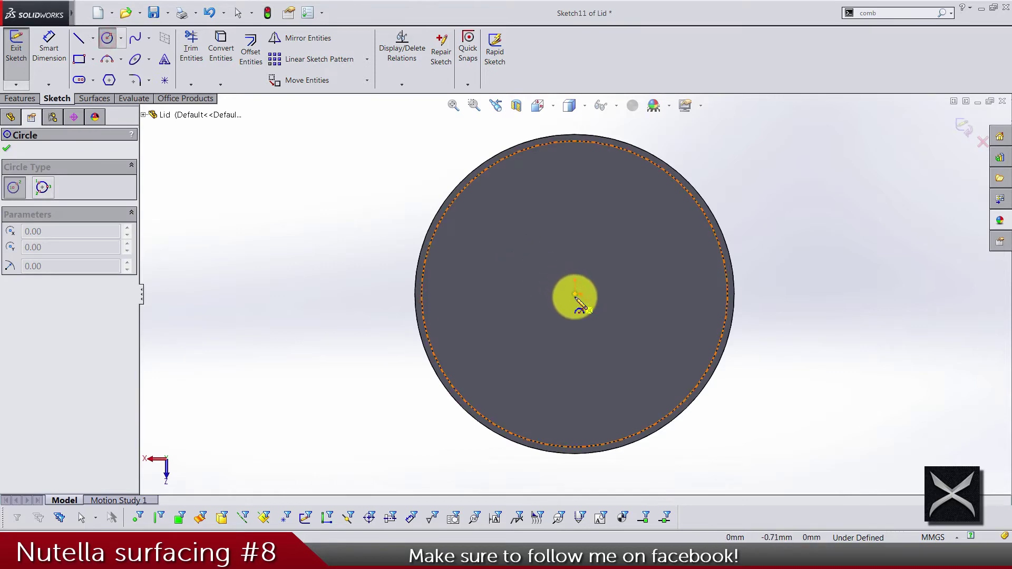
pyautogui.click(574, 294)
pyautogui.click(472, 293)
pyautogui.click(49, 48)
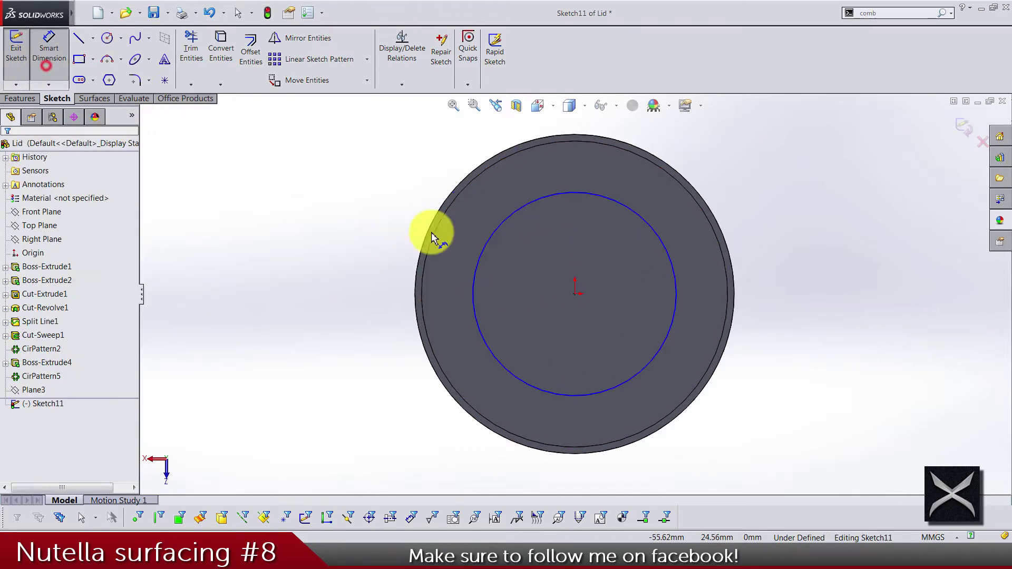
pyautogui.click(475, 282)
pyautogui.click(337, 300)
pyautogui.write('79')
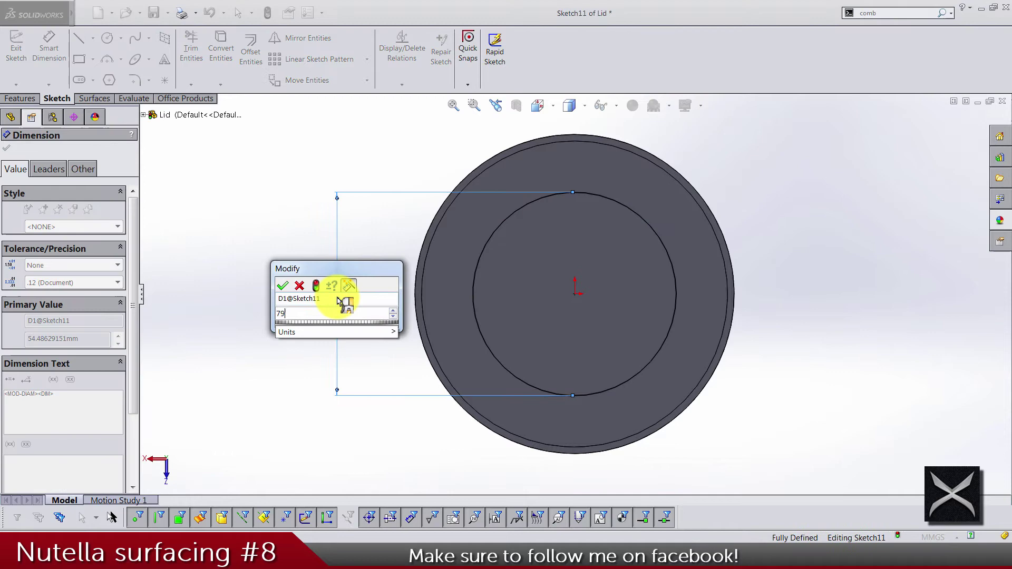
pyautogui.press('Return')
pyautogui.click(951, 138)
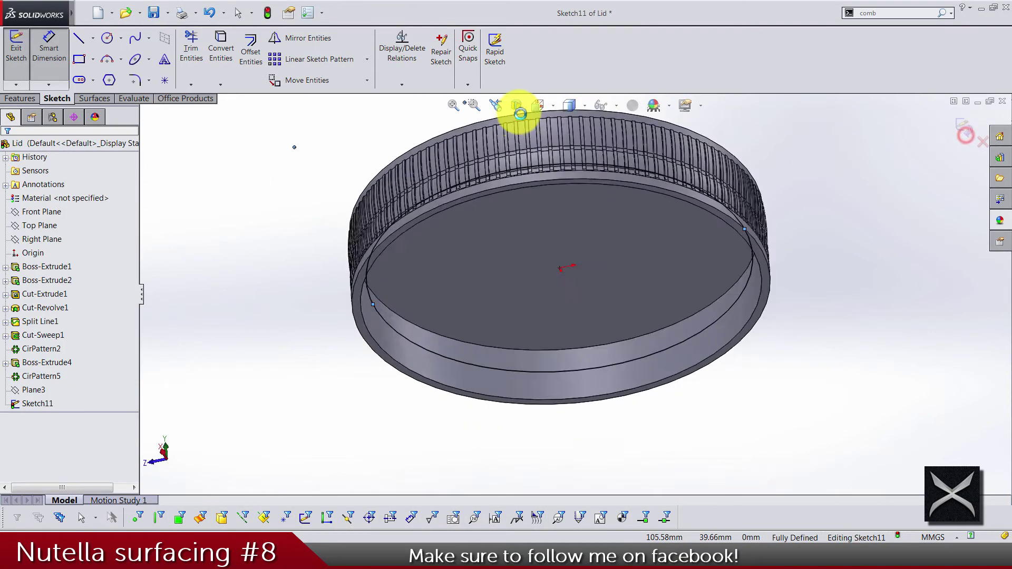
# Step: Create a counterclockwise helix from the circle with a constant 4 mm pitch, 1 revolution and a 270° start angle
pyautogui.click(543, 81)
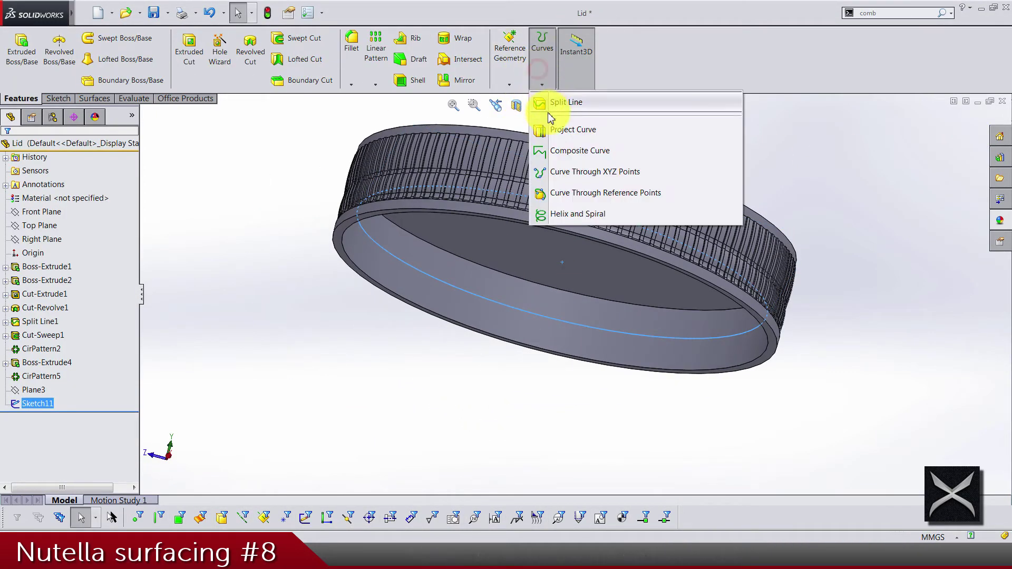
pyautogui.click(559, 213)
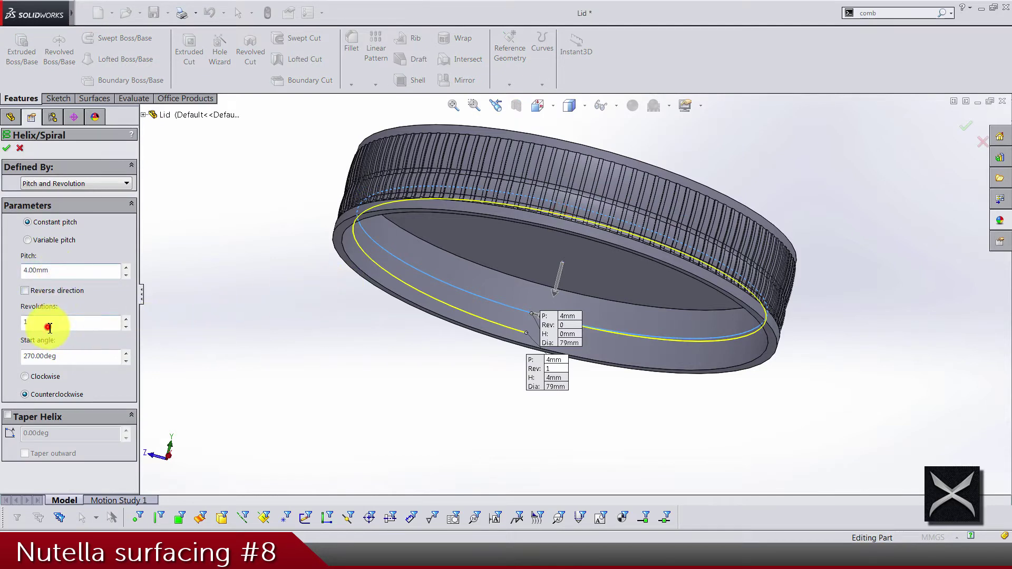
pyautogui.click(64, 356)
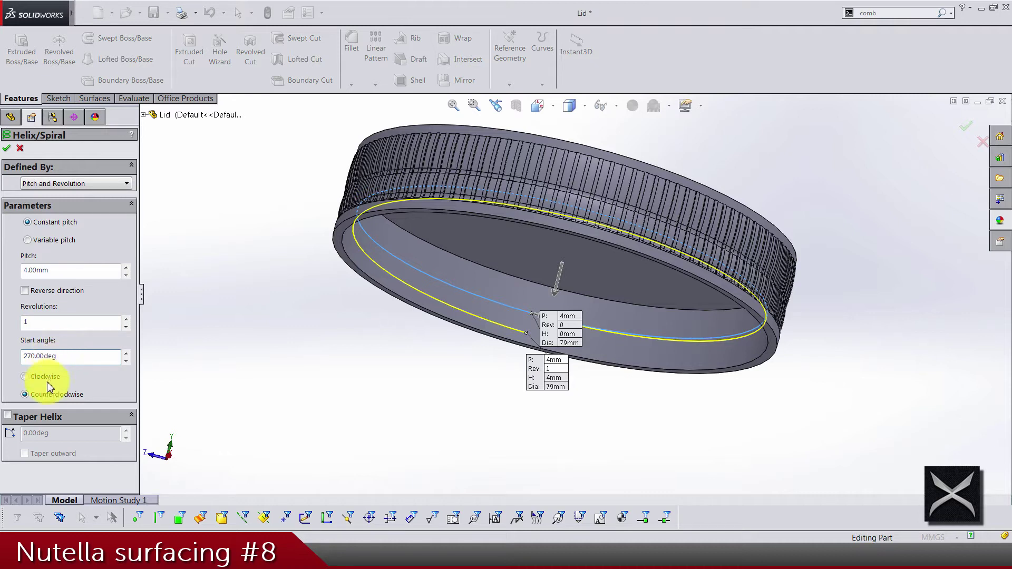
pyautogui.click(7, 147)
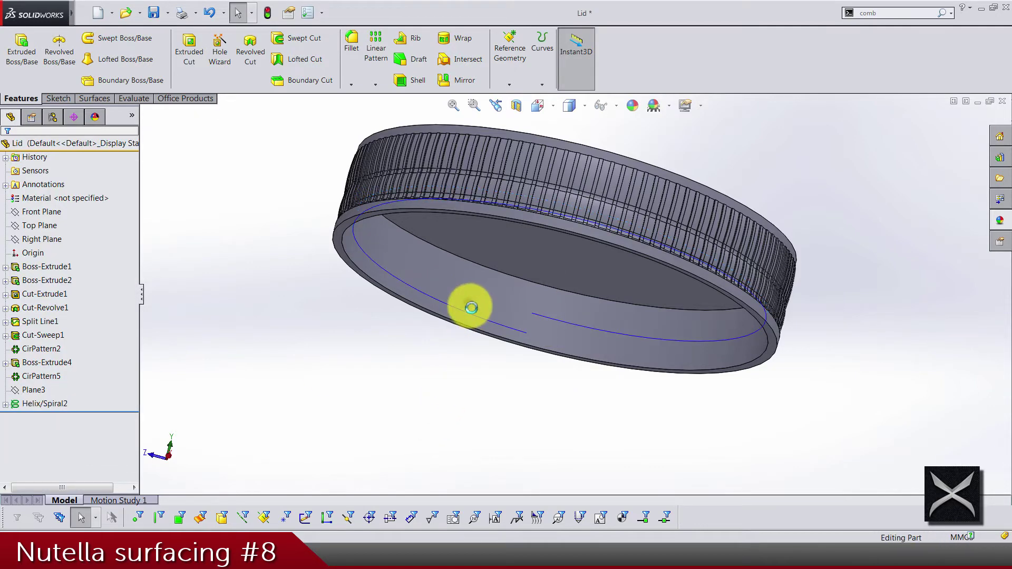
# Step: Hide the lid body and create a reference plane through the helix's upper endpoint, perpendicular to the helix
pyautogui.rightClick(468, 303)
pyautogui.click(501, 56)
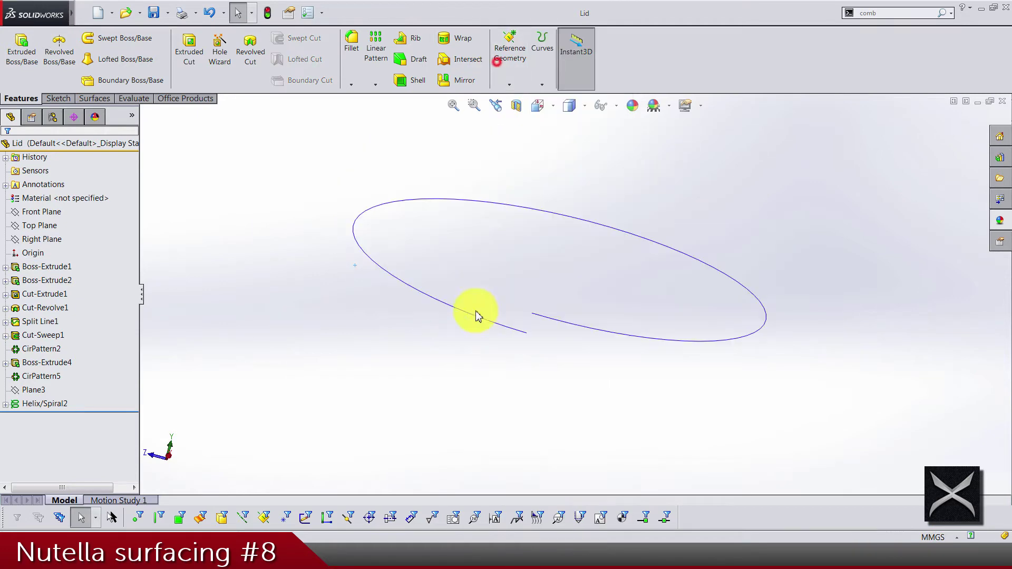
pyautogui.moveTo(461, 368); pyautogui.dragTo(719, 422, button='middle')
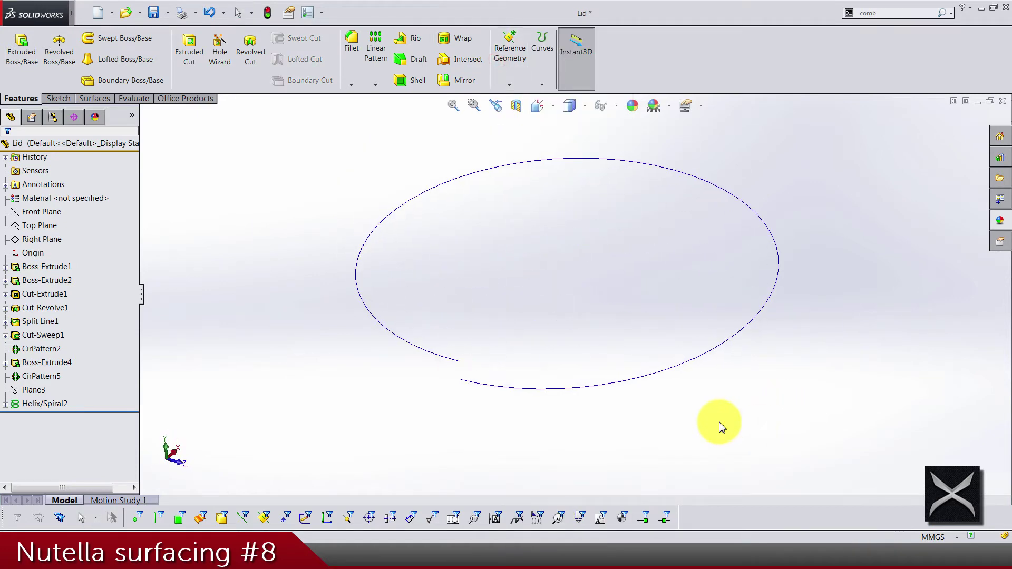
pyautogui.scroll(-4, 450, 364)
pyautogui.scroll(-2, 471, 308)
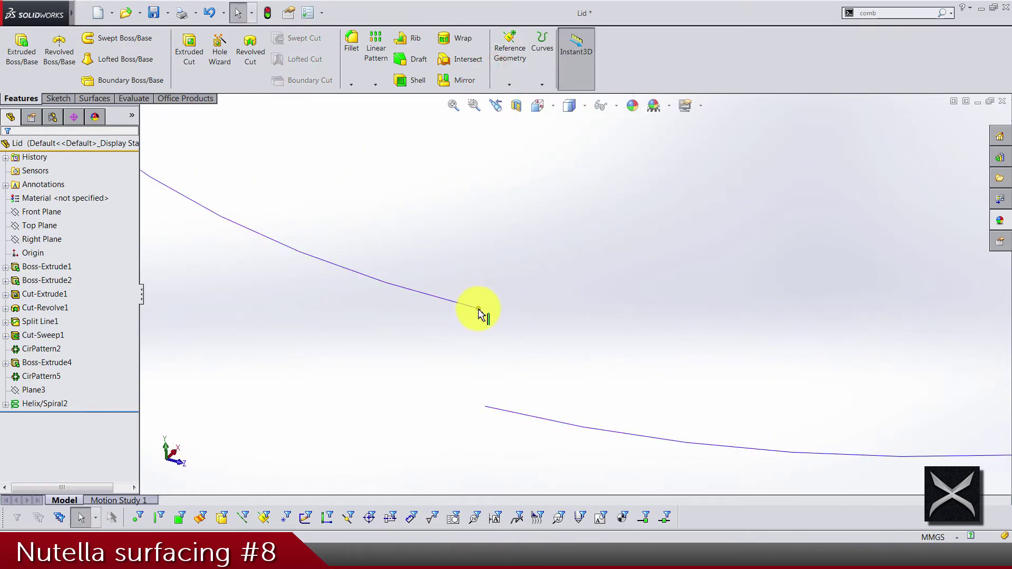
pyautogui.click(511, 83)
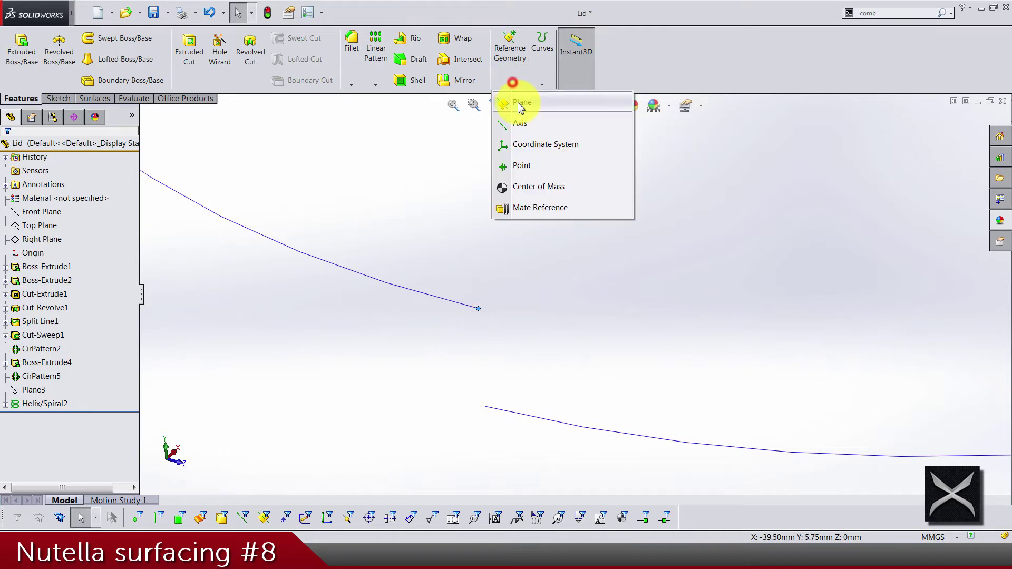
pyautogui.click(520, 104)
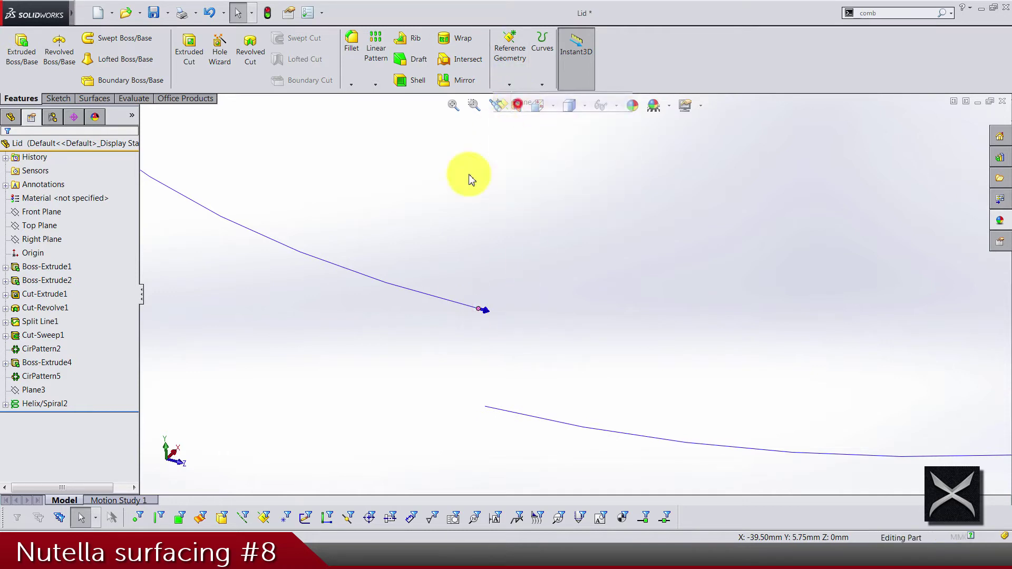
pyautogui.click(421, 297)
pyautogui.scroll(3, 543, 311)
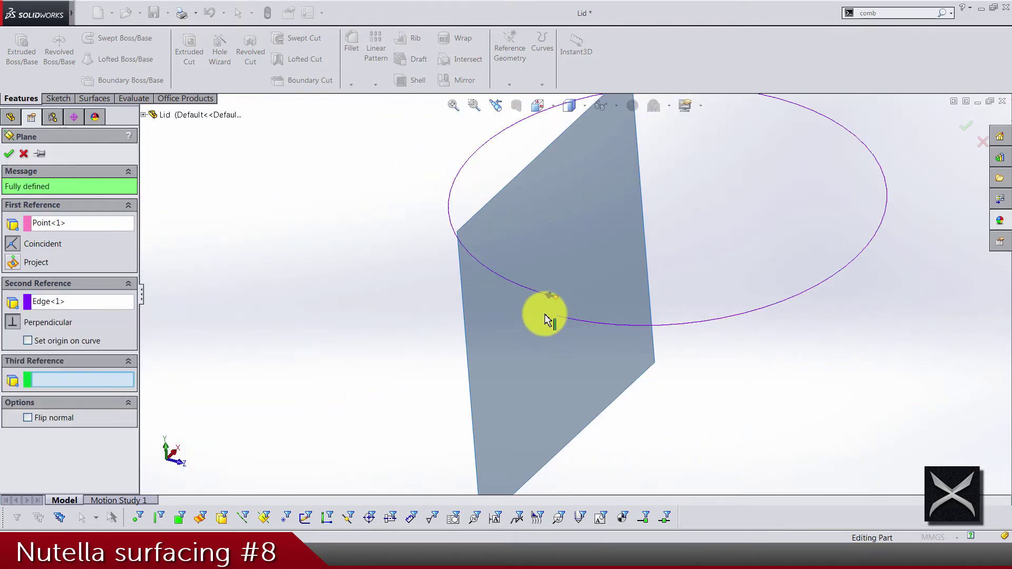
pyautogui.press('Return')
# Step: Start a sketch on the plane perpendicular to the helix and hide that plane
pyautogui.rightClick(526, 334)
pyautogui.click(538, 102)
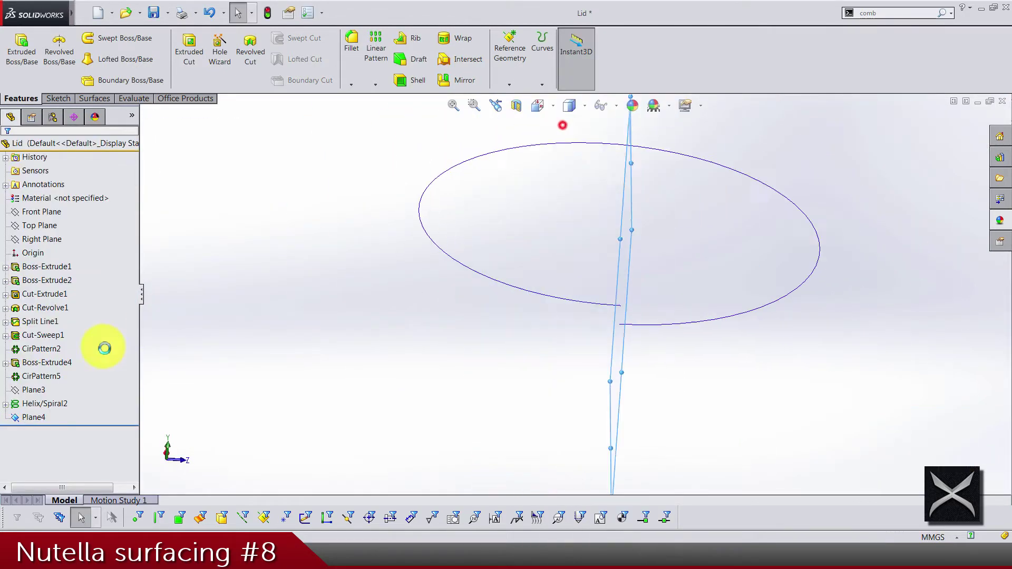
pyautogui.rightClick(45, 410)
pyautogui.click(72, 191)
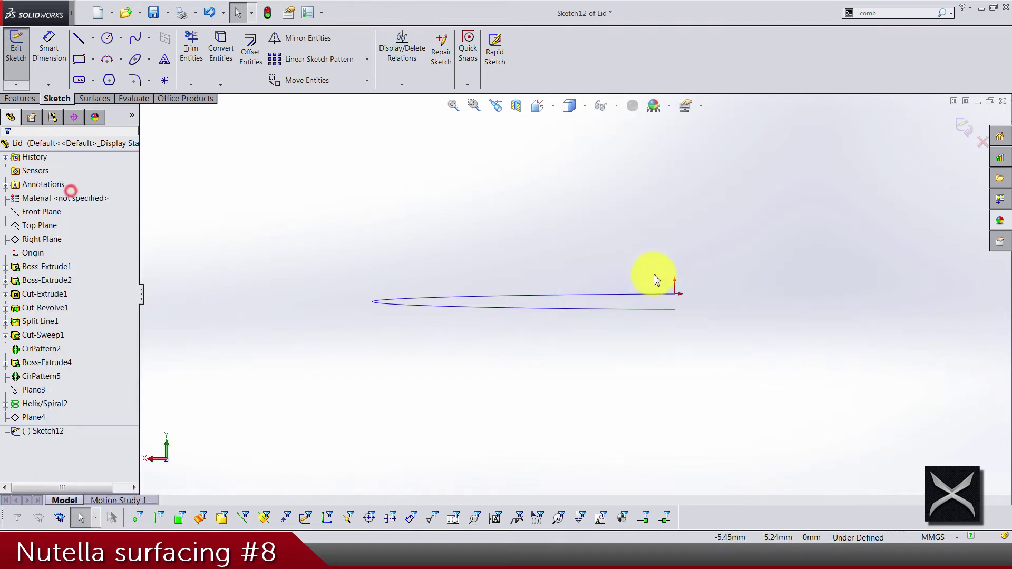
# Step: Sketch a centerline about 4.8 mm long starting just above the helix's upper endpoint, and make it horizontal
pyautogui.scroll(-4, 656, 280)
pyautogui.click(92, 40)
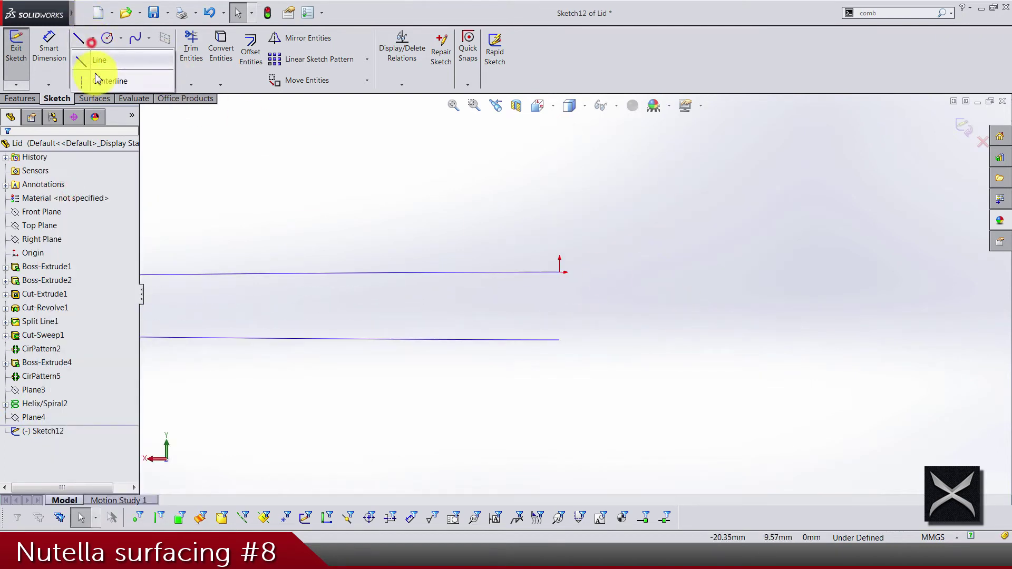
pyautogui.click(106, 81)
pyautogui.scroll(-3, 572, 274)
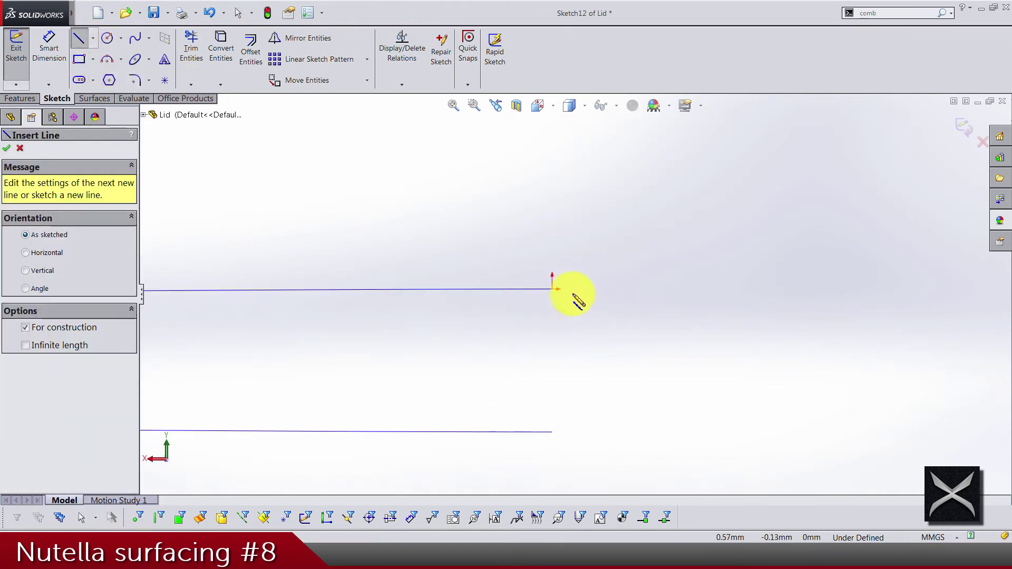
pyautogui.click(551, 275)
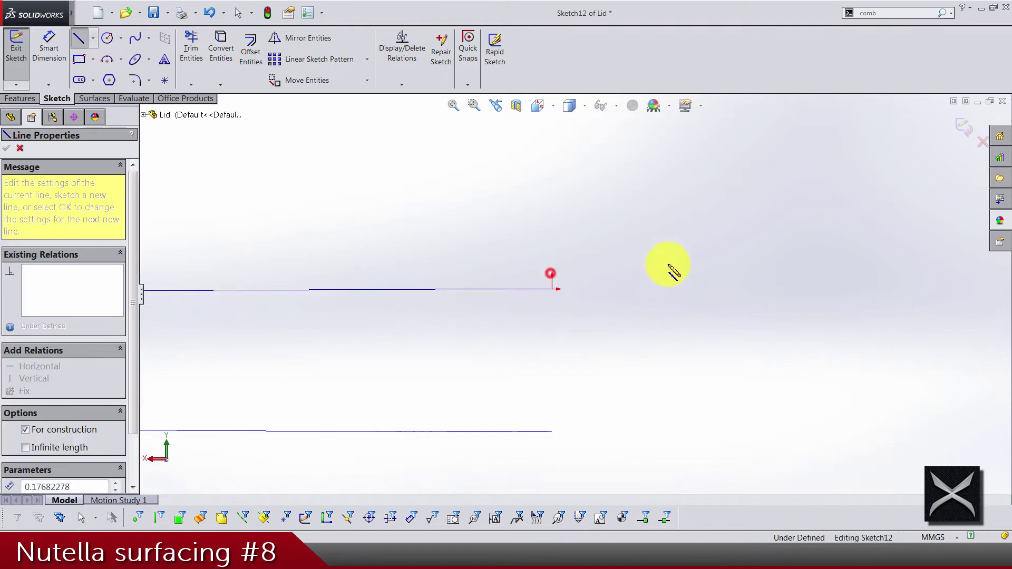
pyautogui.click(723, 277)
pyautogui.press('Escape')
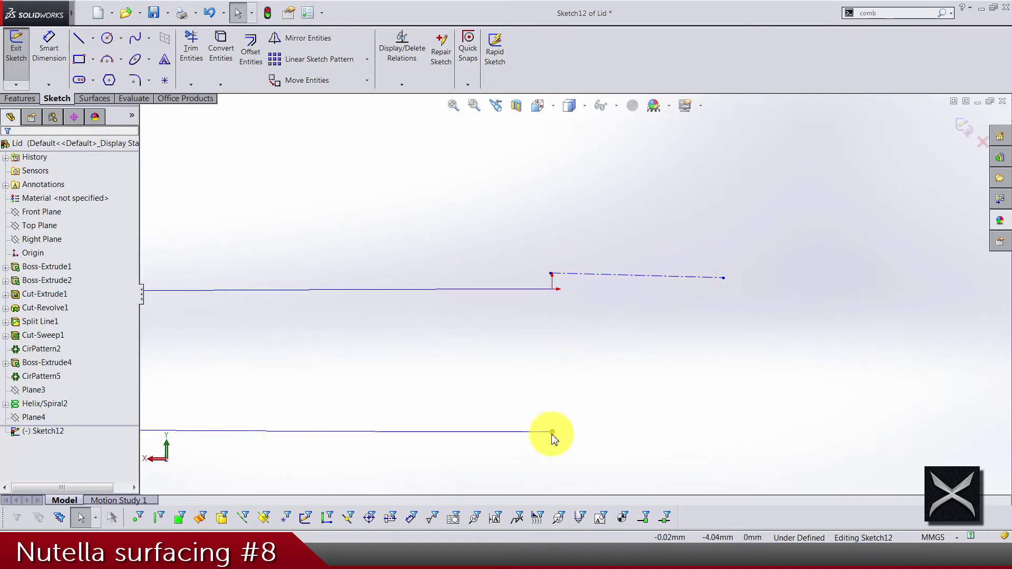
pyautogui.click(615, 280)
pyautogui.click(650, 212)
pyautogui.click(592, 290)
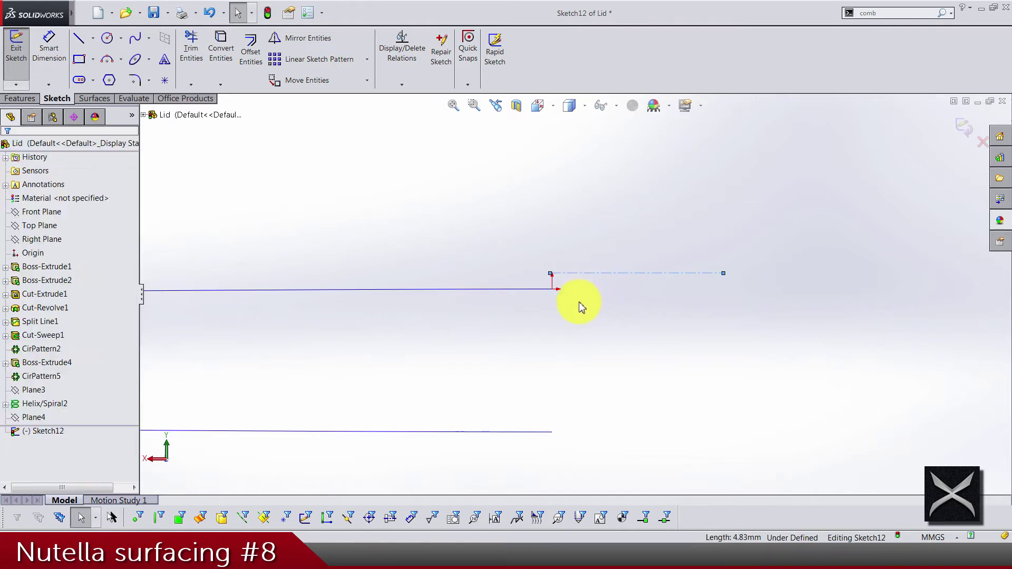
# Step: Add a pierce relation between the centerline's inner endpoint and the helix
pyautogui.click(510, 288)
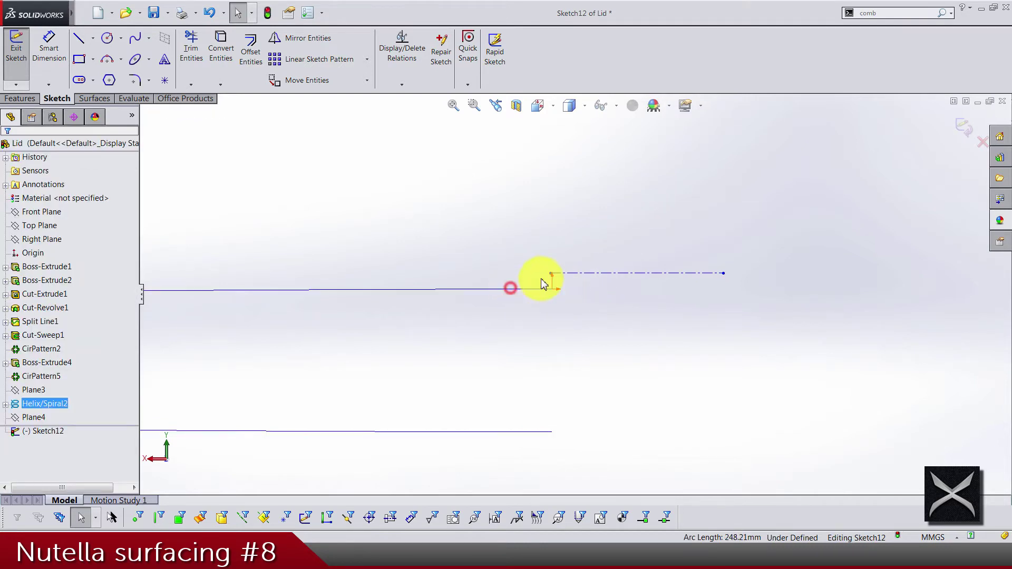
pyautogui.keyDown('ctrl'); pyautogui.click(551, 273); pyautogui.keyUp('ctrl')
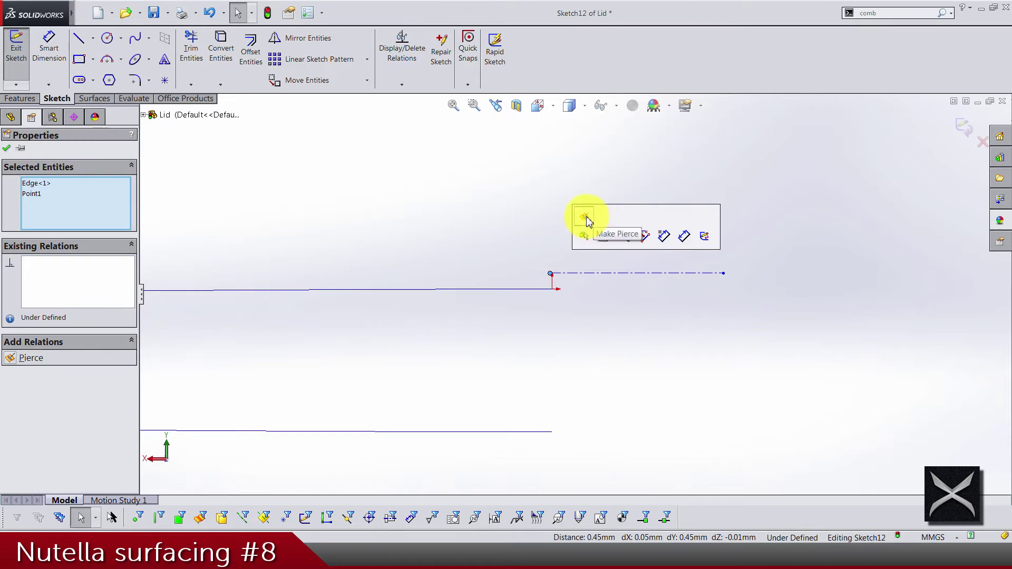
pyautogui.click(583, 220)
pyautogui.click(586, 216)
# Step: Dimension the horizontal centerline's length to 2.5 mm
pyautogui.click(49, 45)
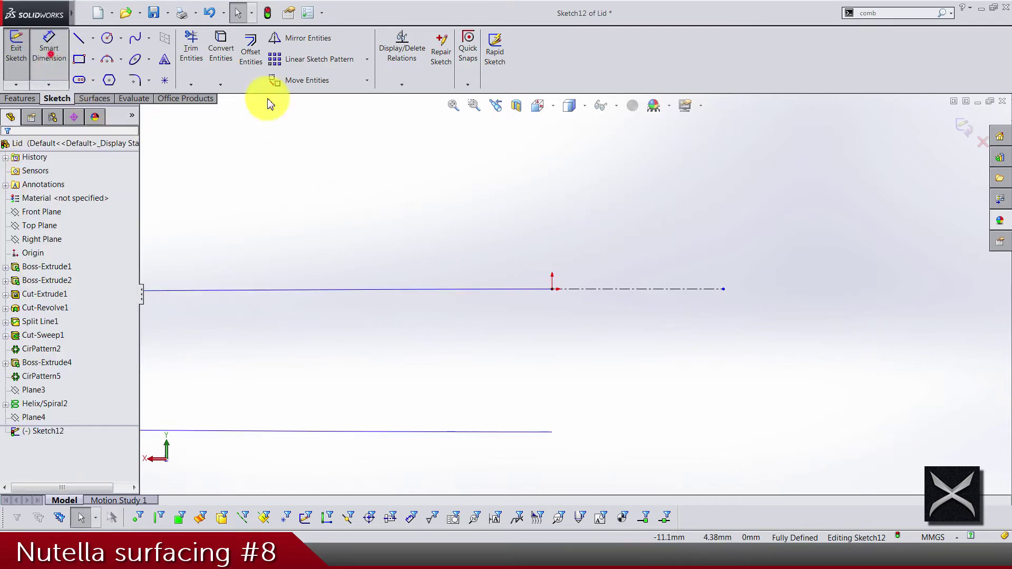
pyautogui.click(655, 288)
pyautogui.click(634, 390)
pyautogui.write('2.5')
pyautogui.press('Return')
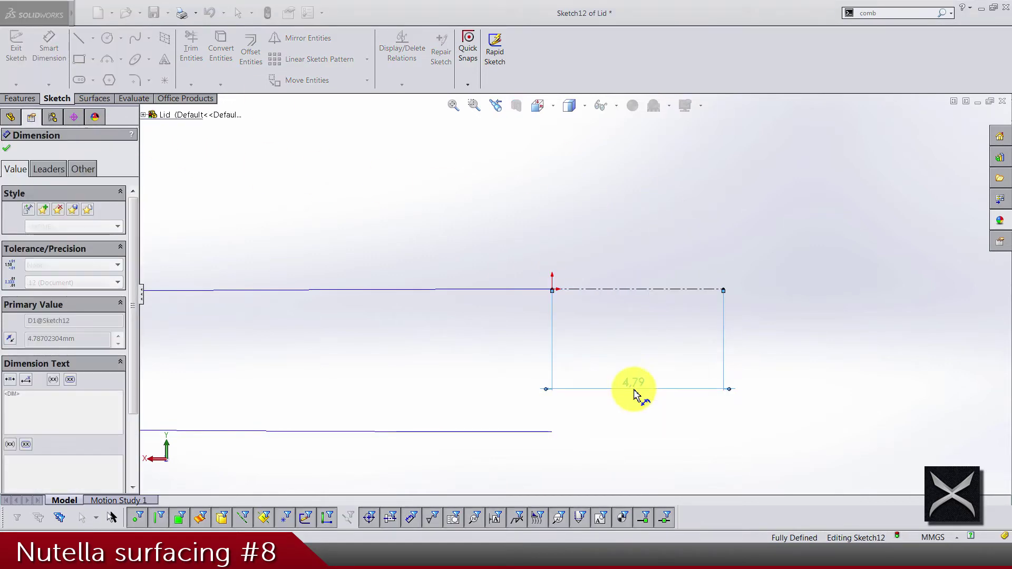
pyautogui.click(671, 309)
# Step: Sketch a vertical centerline about 0.76 mm long upward from the midpoint of the horizontal centerline
pyautogui.scroll(-3, 624, 276)
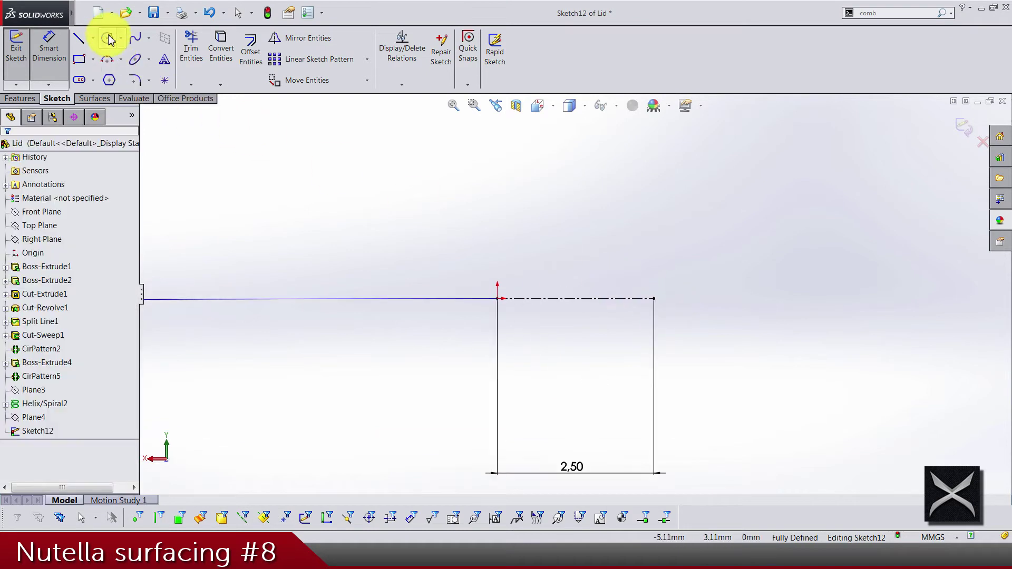
pyautogui.click(92, 38)
pyautogui.click(94, 82)
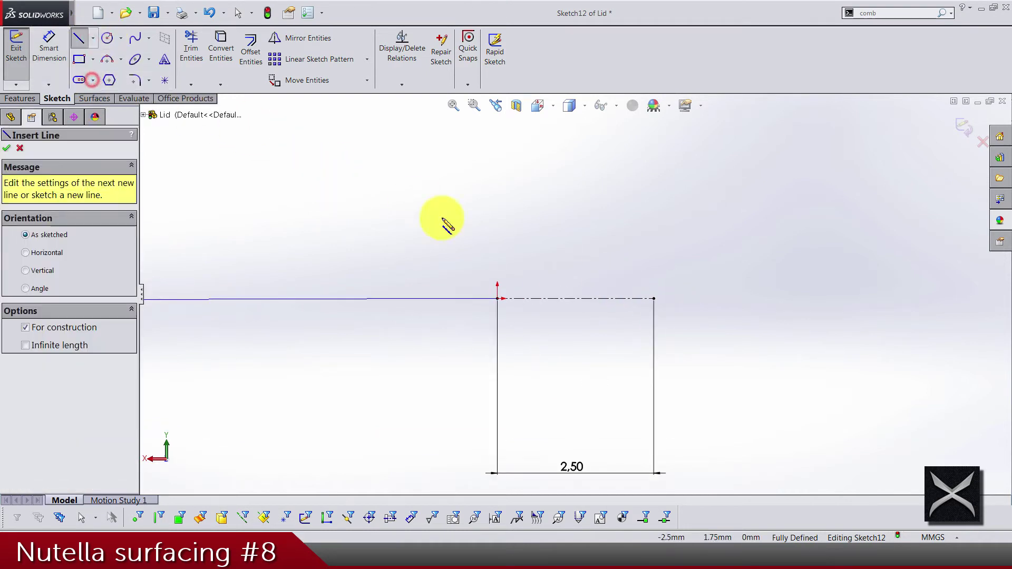
pyautogui.click(576, 298)
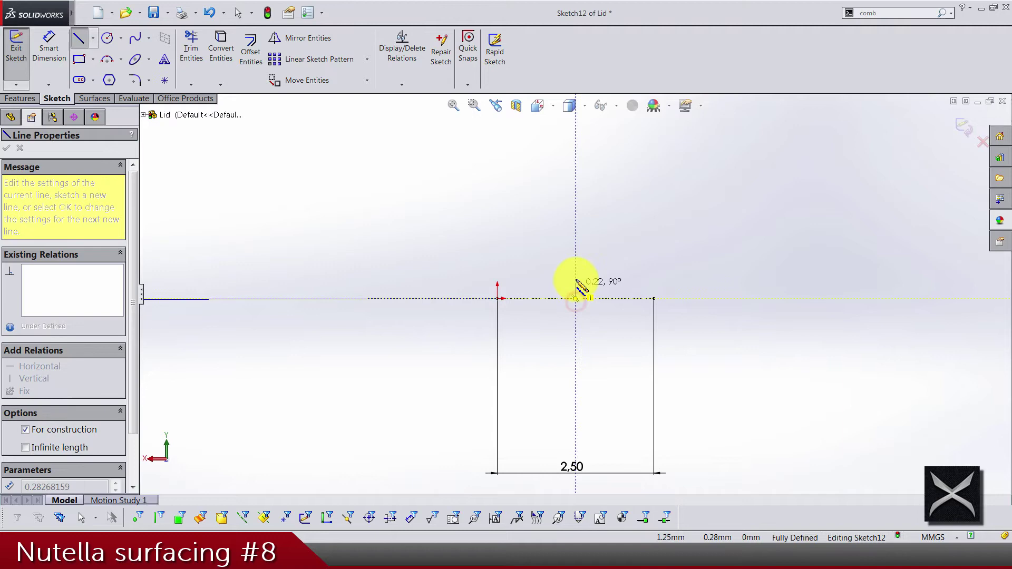
pyautogui.click(575, 251)
pyautogui.press('Escape')
# Step: Dimension the vertical centerline's height to 0.55 mm
pyautogui.click(32, 68)
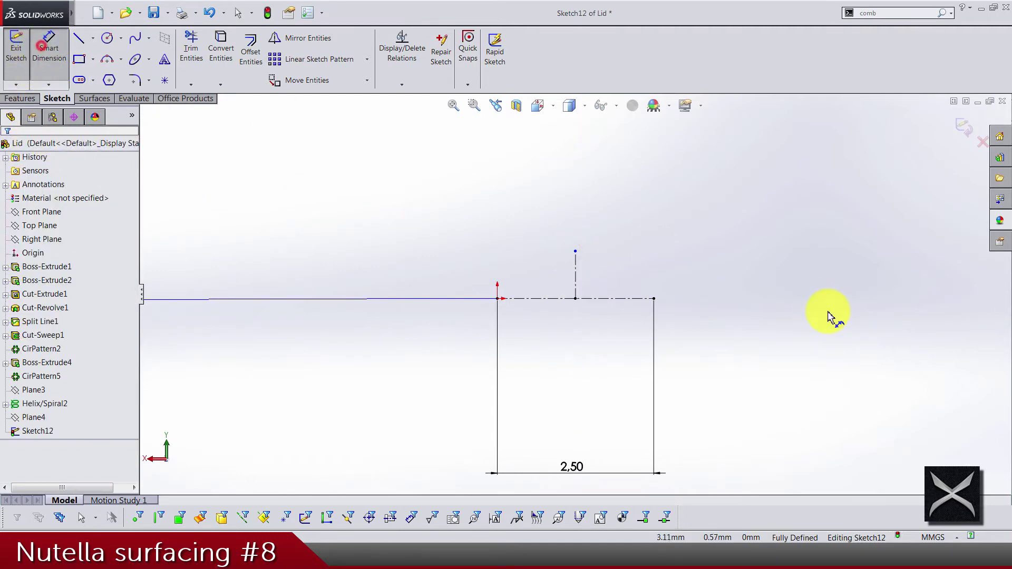
pyautogui.click(576, 280)
pyautogui.click(751, 271)
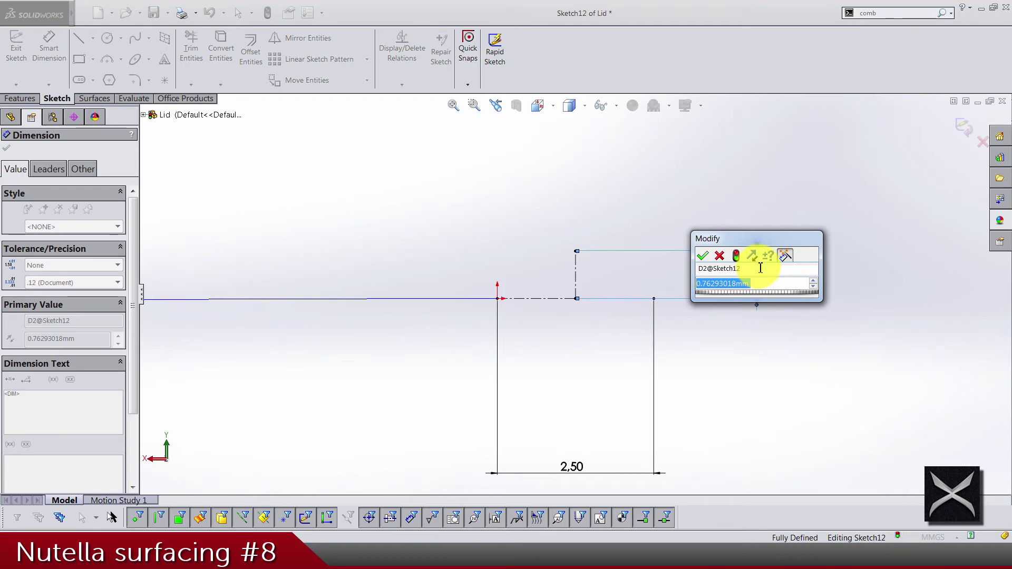
pyautogui.write('0.55')
pyautogui.press('Return')
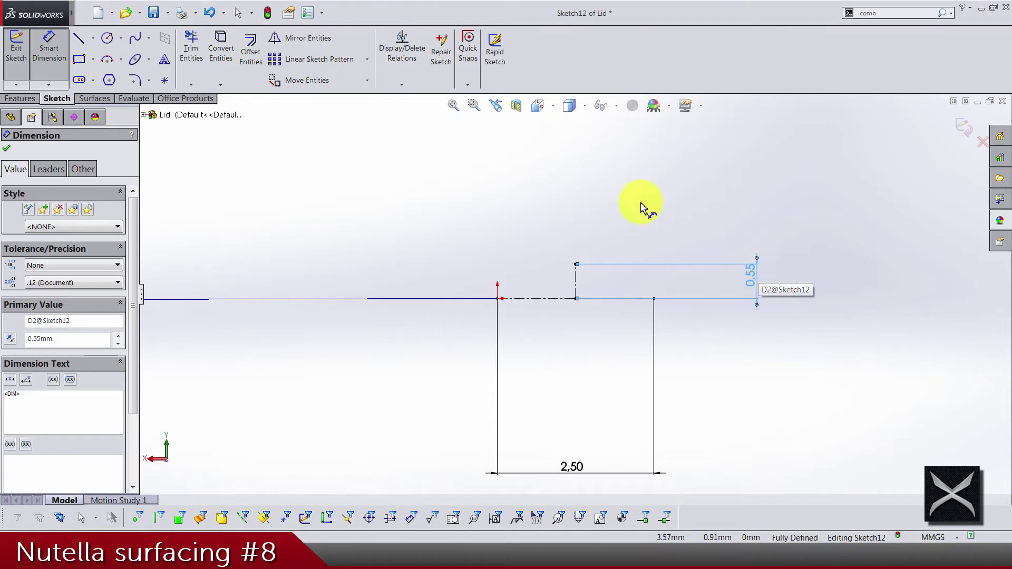
pyautogui.click(617, 199)
# Step: Sketch a closed trapezoid around the centerlines, with a vertical inner side about 1.6 mm long and an outer side about 3 mm long
pyautogui.click(82, 38)
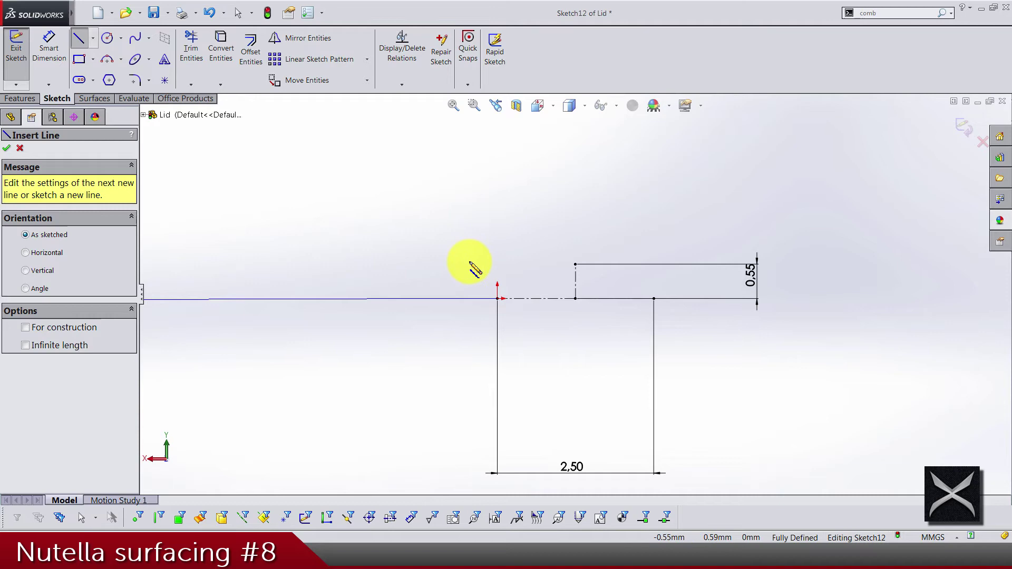
pyautogui.click(475, 246)
pyautogui.click(474, 350)
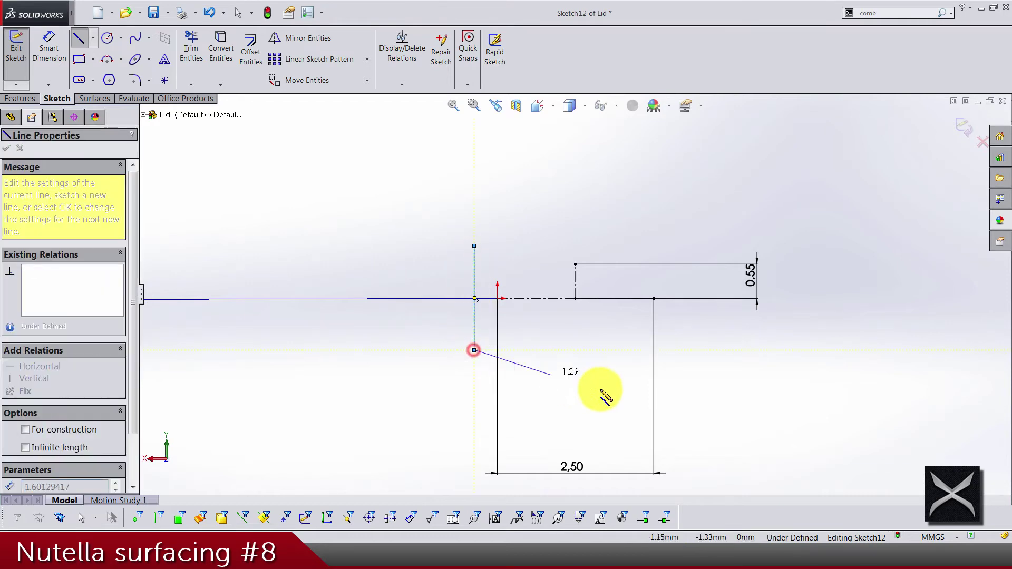
pyautogui.click(698, 403)
pyautogui.click(698, 204)
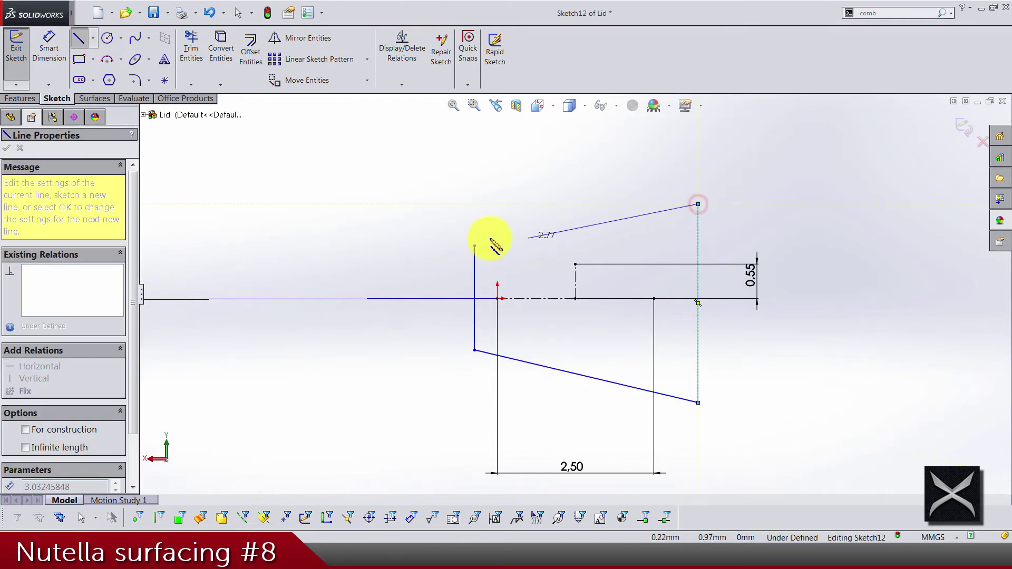
pyautogui.click(474, 246)
pyautogui.press('Escape')
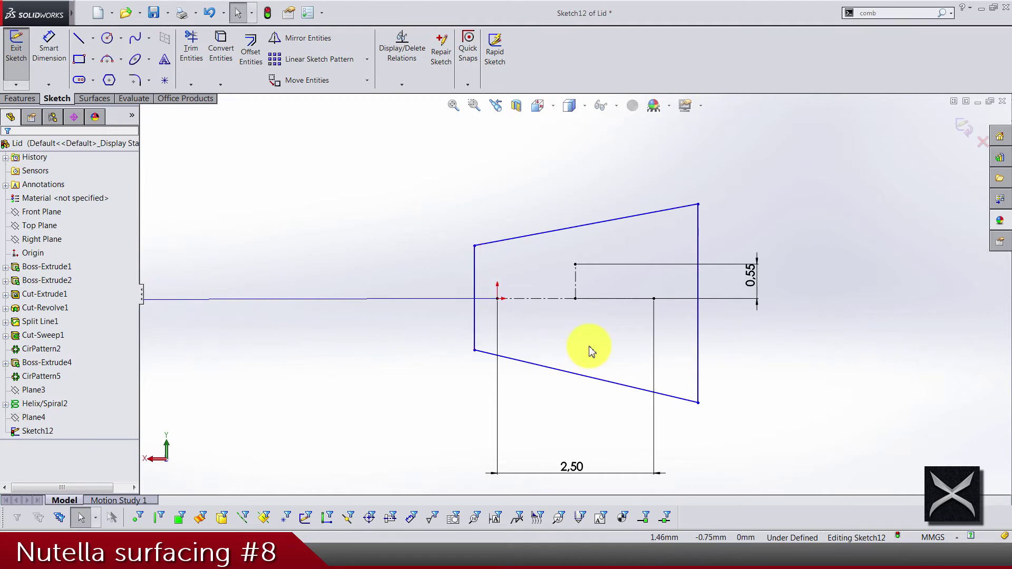
# Step: Add a midpoint relation between the trapezoid's short vertical side and the horizontal centerline's inner endpoint
pyautogui.scroll(-2, 659, 321)
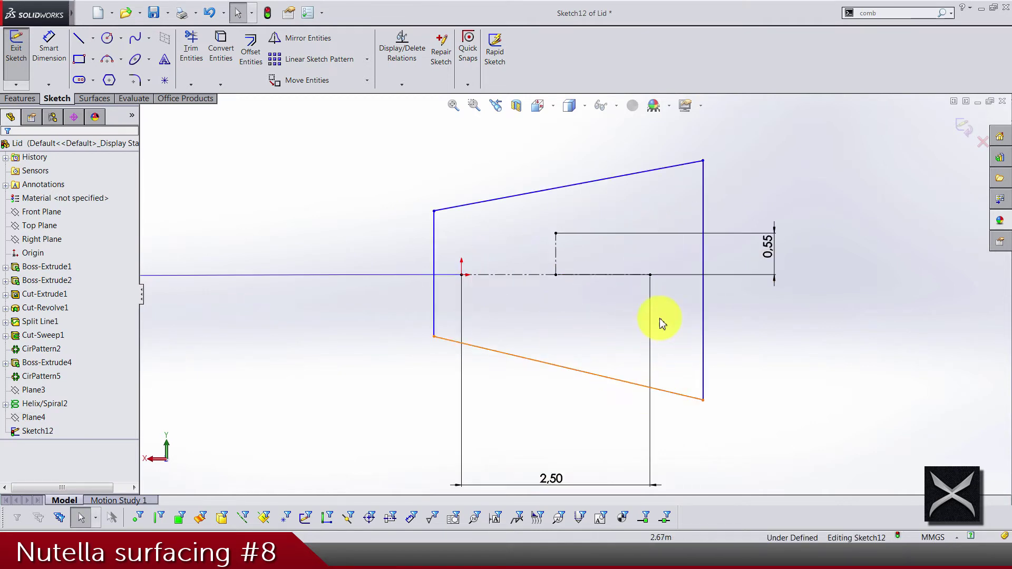
pyautogui.scroll(-1, 593, 253)
pyautogui.scroll(-1, 593, 253)
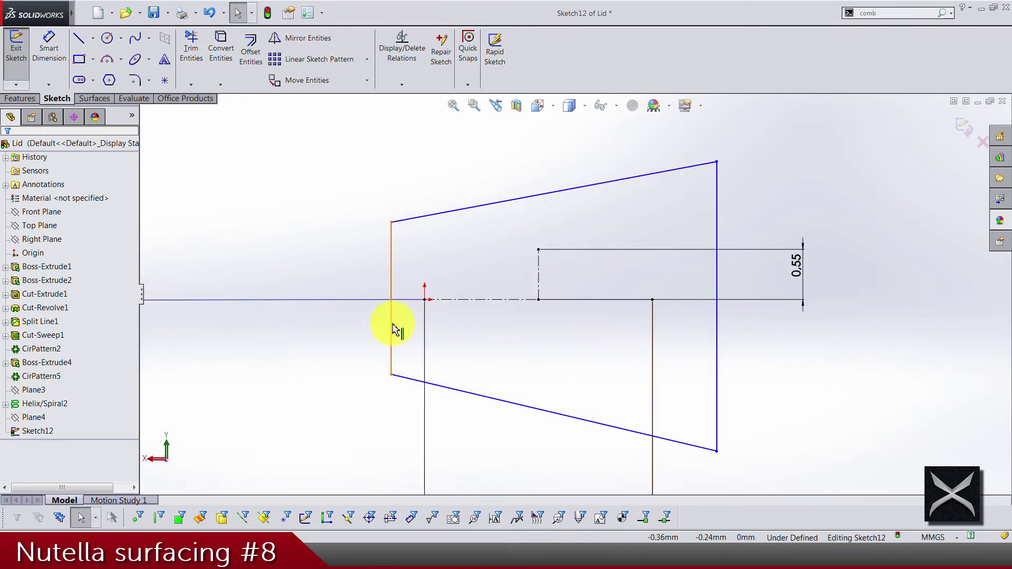
pyautogui.click(392, 324)
pyautogui.keyDown('ctrl'); pyautogui.click(427, 302); pyautogui.keyUp('ctrl')
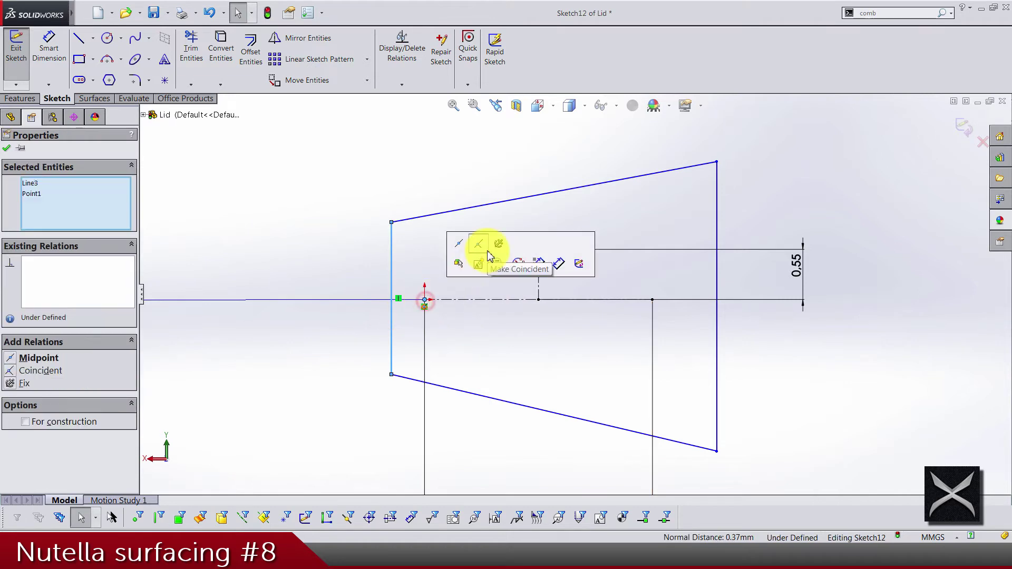
pyautogui.click(461, 246)
# Step: Add a midpoint relation between the trapezoid's long vertical side and the horizontal centerline's outer endpoint
pyautogui.click(652, 300)
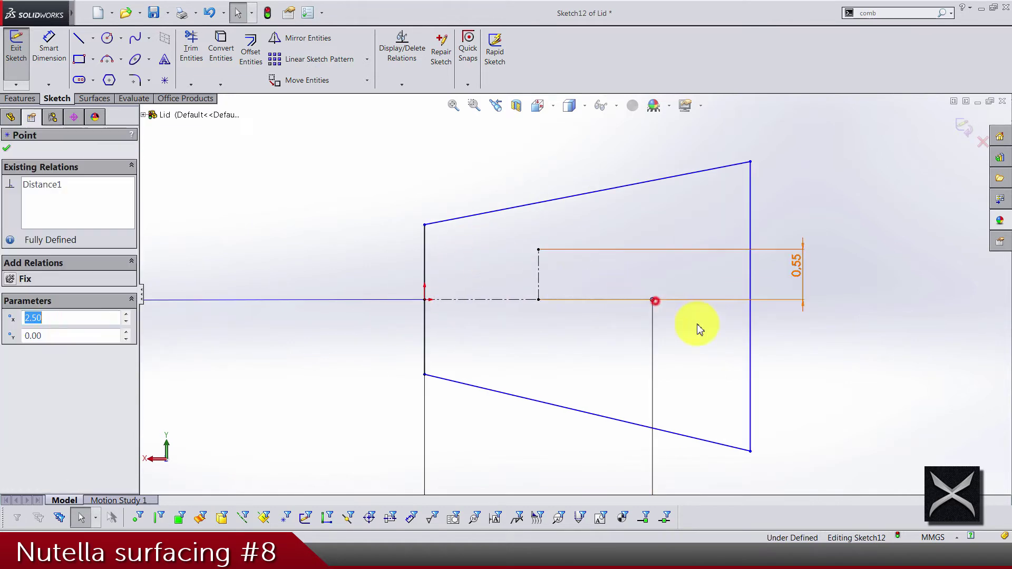
pyautogui.keyDown('ctrl'); pyautogui.click(750, 354); pyautogui.keyUp('ctrl')
pyautogui.click(786, 296)
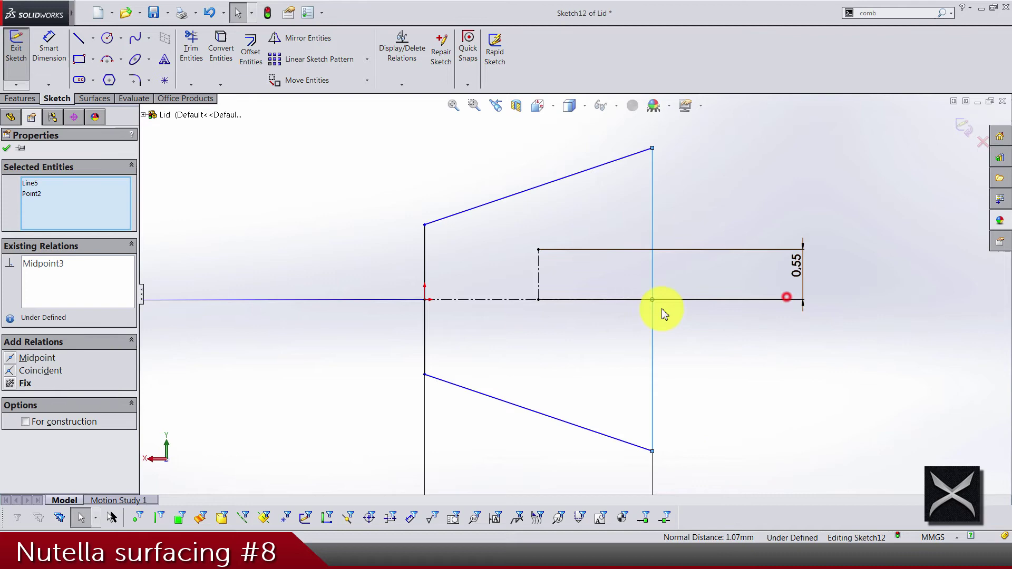
pyautogui.press('Escape')
pyautogui.scroll(2, 576, 338)
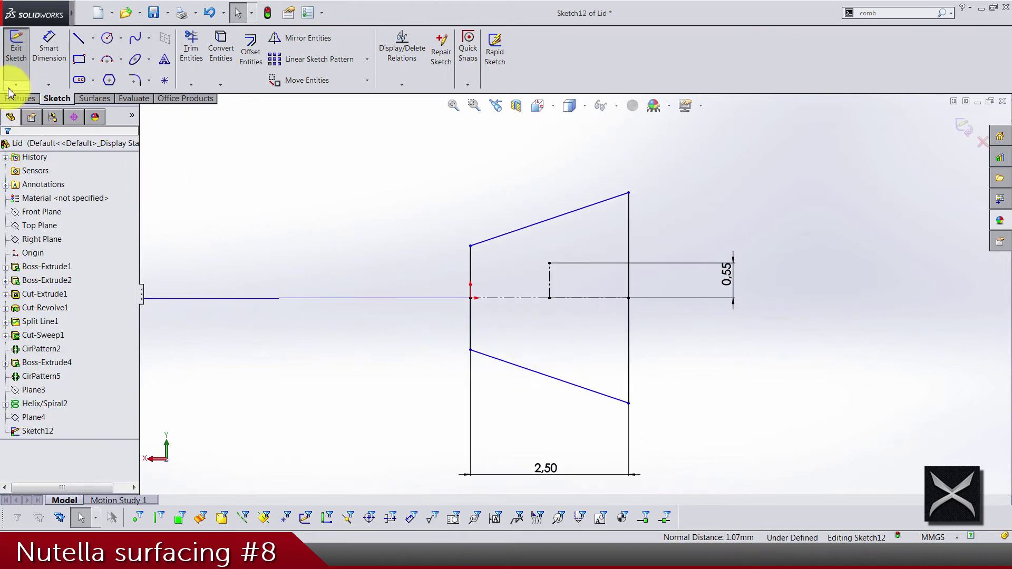
# Step: Make the trapezoid's upper slanted line coincident with the upper endpoint of the vertical centerline
pyautogui.click(49, 48)
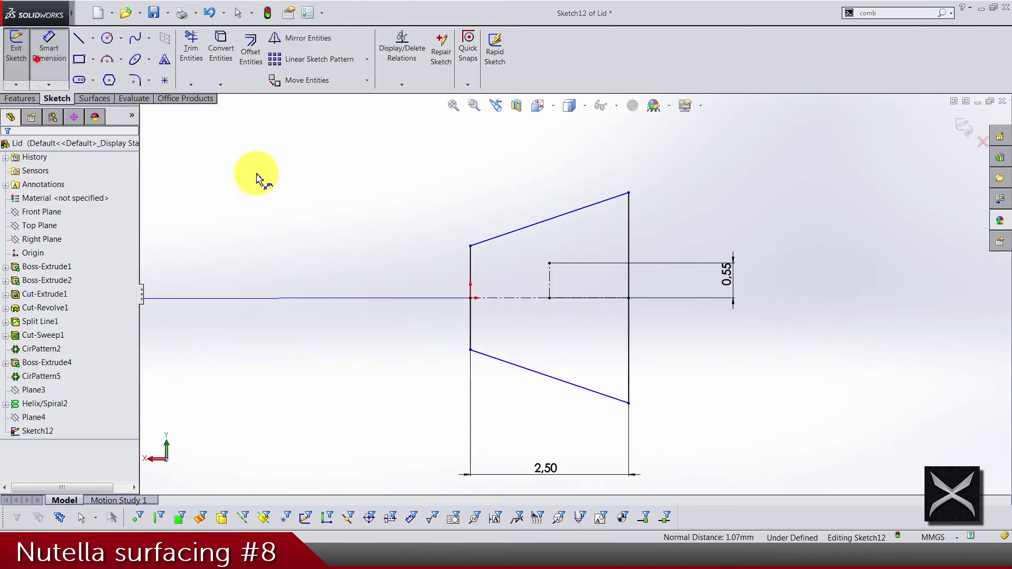
pyautogui.click(550, 264)
pyautogui.keyDown('ctrl'); pyautogui.click(554, 218); pyautogui.keyUp('ctrl')
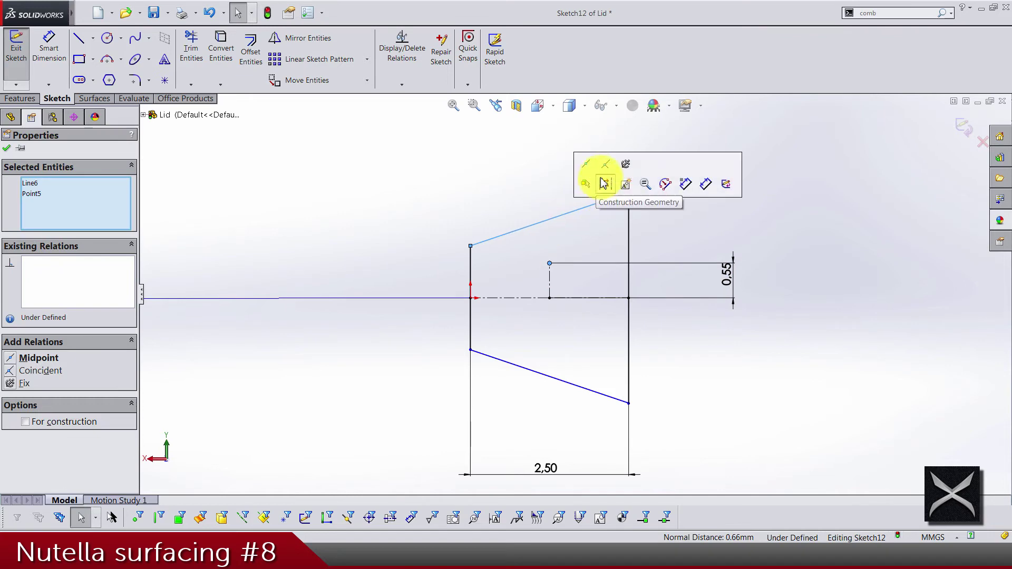
pyautogui.click(612, 165)
pyautogui.click(588, 175)
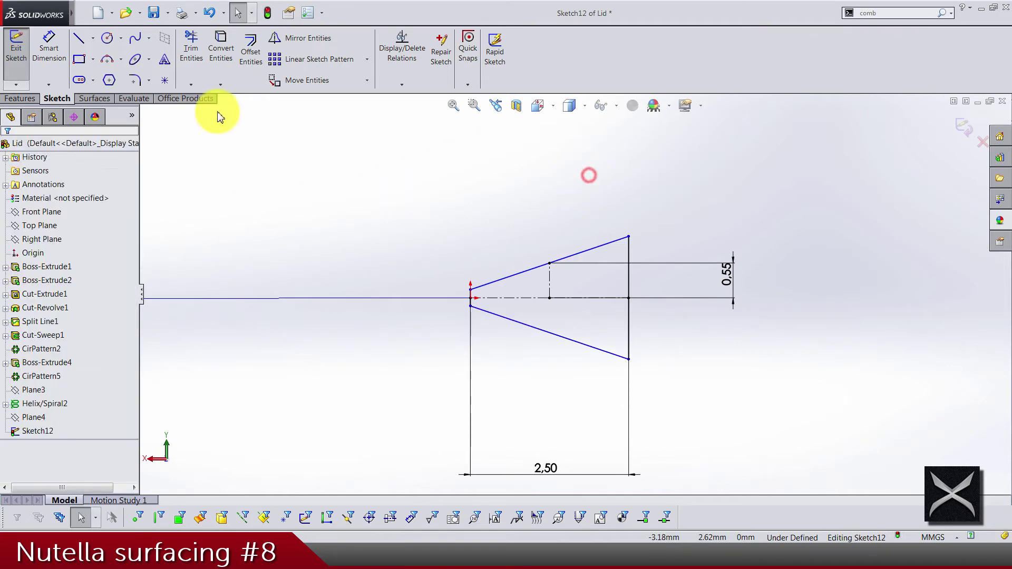
# Step: Dimension the trapezoid's short vertical side to 0.5 mm
pyautogui.click(59, 66)
pyautogui.scroll(-3, 470, 295)
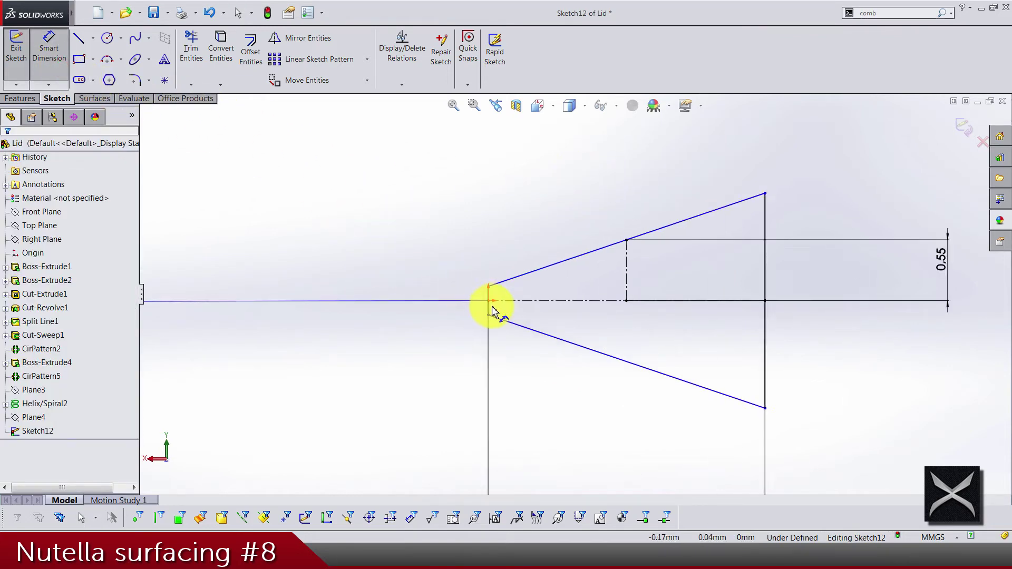
pyautogui.click(497, 302)
pyautogui.click(400, 220)
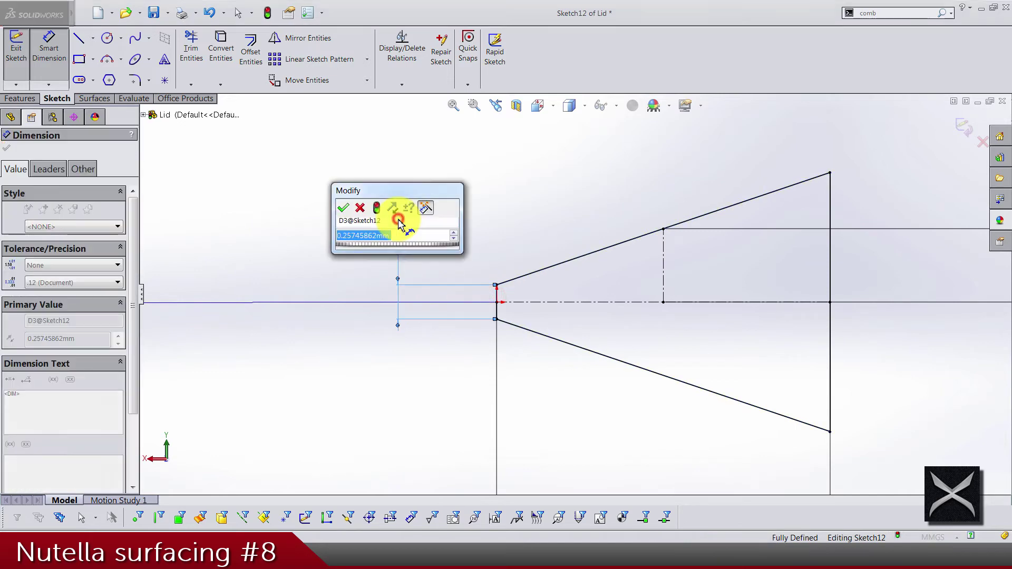
pyautogui.write('0.5')
pyautogui.press('Return')
pyautogui.scroll(4, 574, 294)
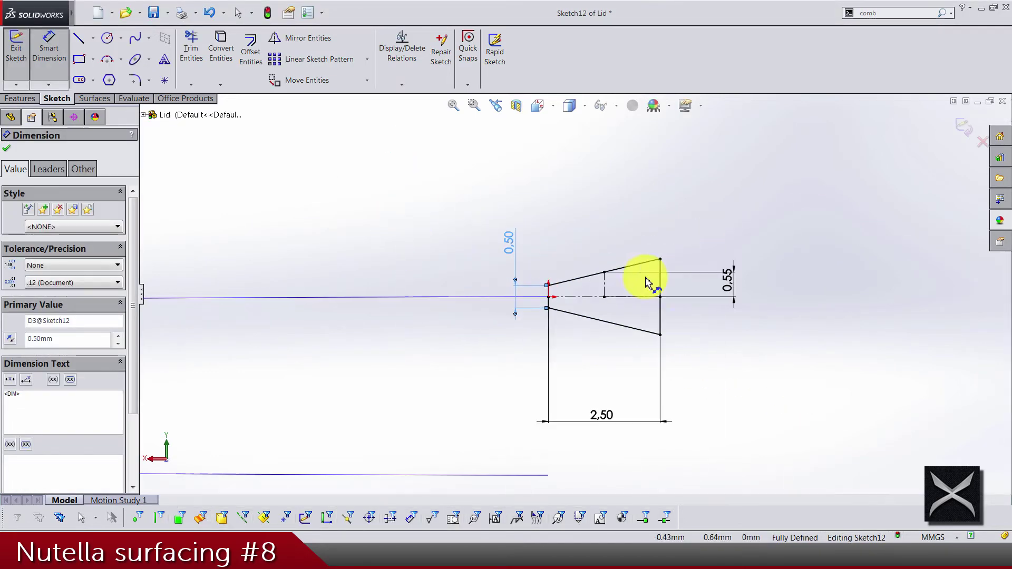
pyautogui.click(678, 312)
pyautogui.scroll(-2, 664, 329)
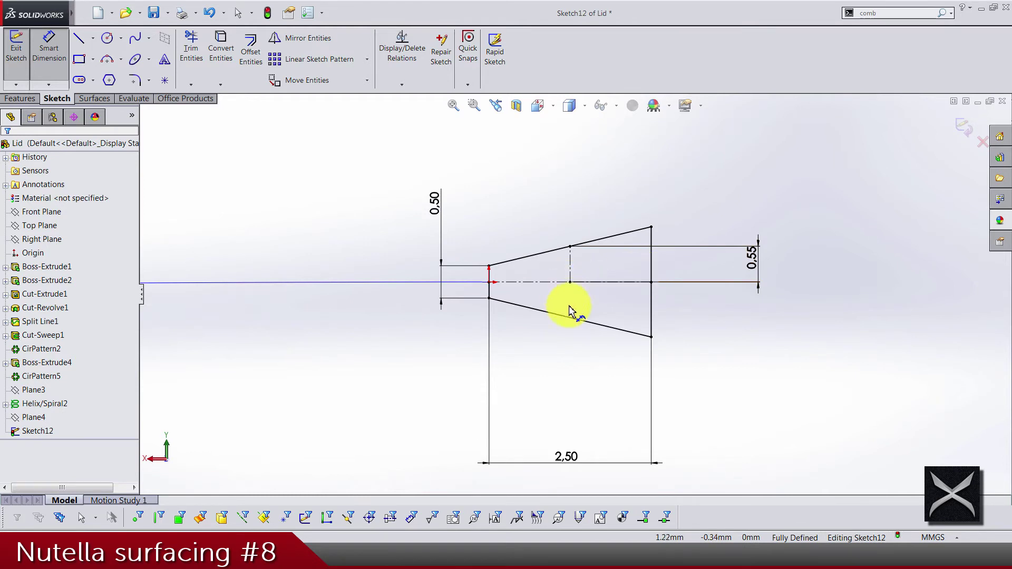
pyautogui.scroll(3, 569, 311)
# Step: Exit the profile sketch and sweep it along the helix as a solid thread
pyautogui.click(962, 128)
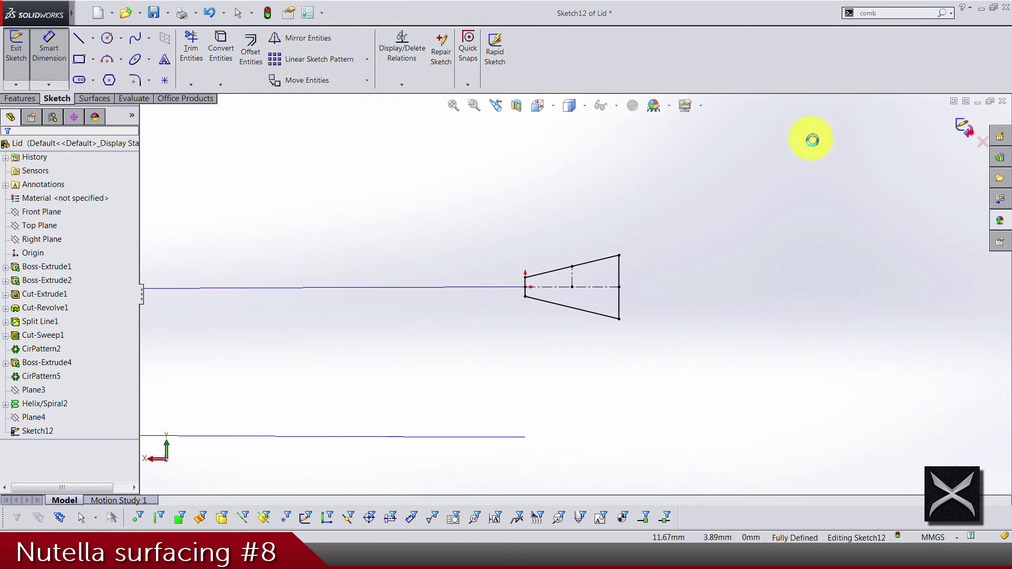
pyautogui.click(121, 38)
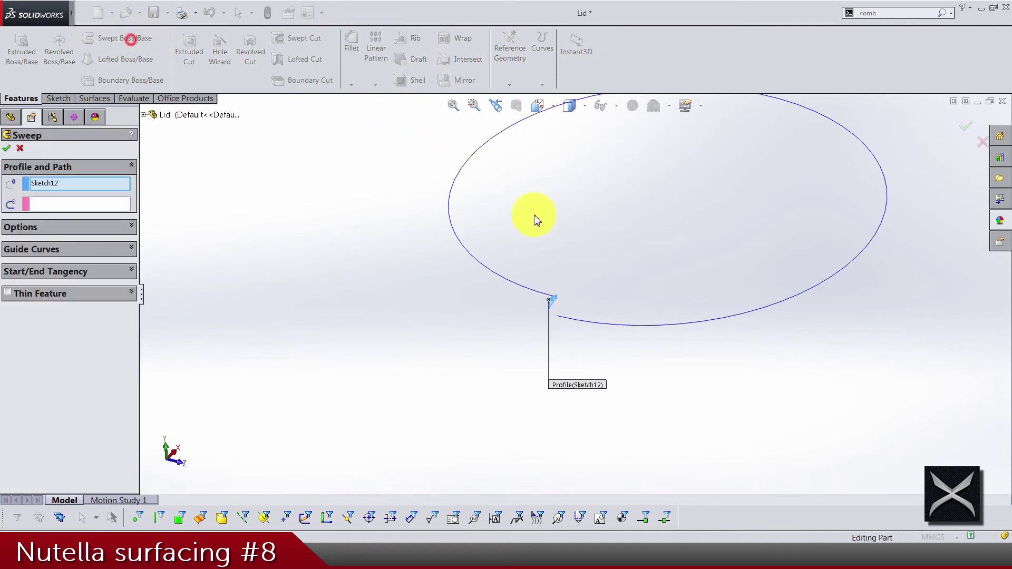
pyautogui.click(124, 204)
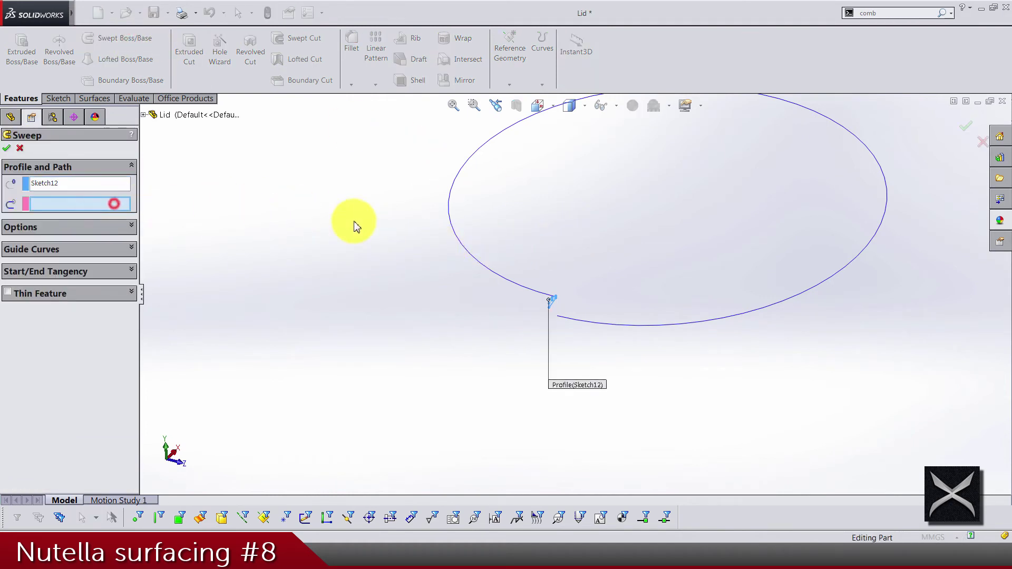
pyautogui.click(465, 253)
pyautogui.rightClick(440, 337)
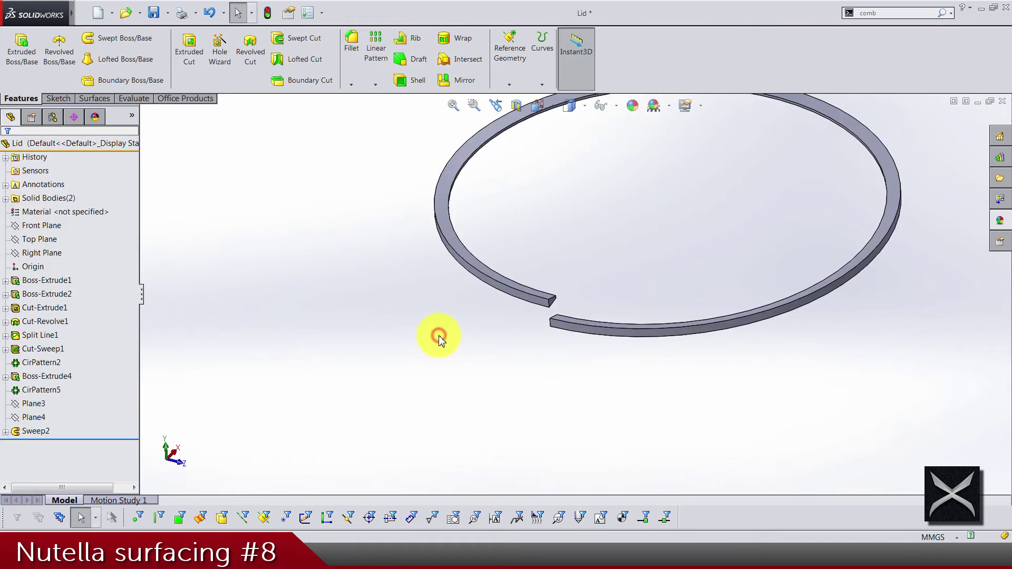
# Step: Apply a 2.5 mm constant-size fillet to the short inner edge at each end of the swept thread
pyautogui.moveTo(507, 341); pyautogui.dragTo(583, 185, button='middle')
pyautogui.scroll(5, 583, 185)
pyautogui.click(352, 42)
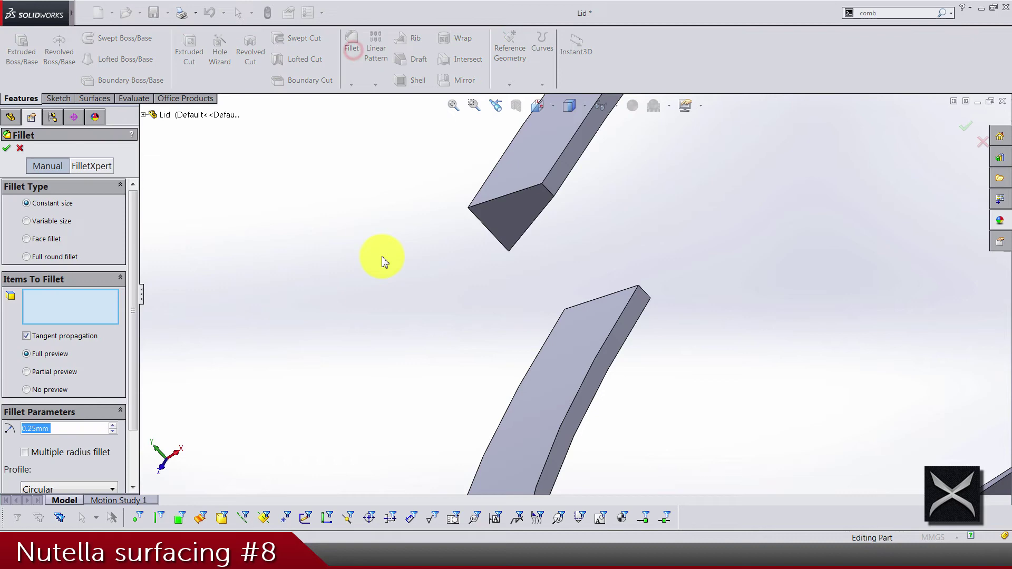
pyautogui.click(547, 188)
pyautogui.click(646, 294)
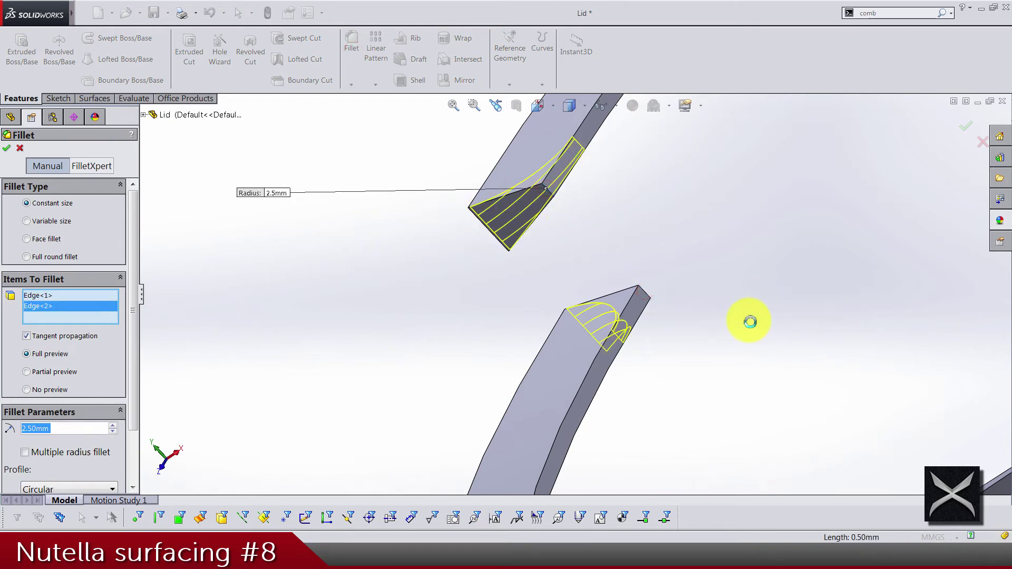
pyautogui.rightClick(747, 322)
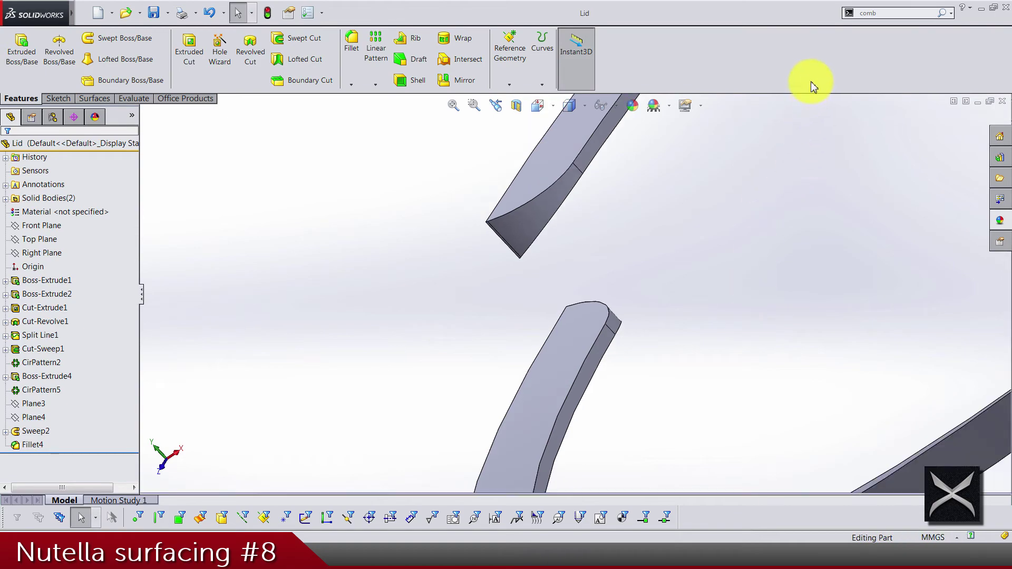
# Step: Show the hidden lid body from the solid bodies list
pyautogui.click(5, 198)
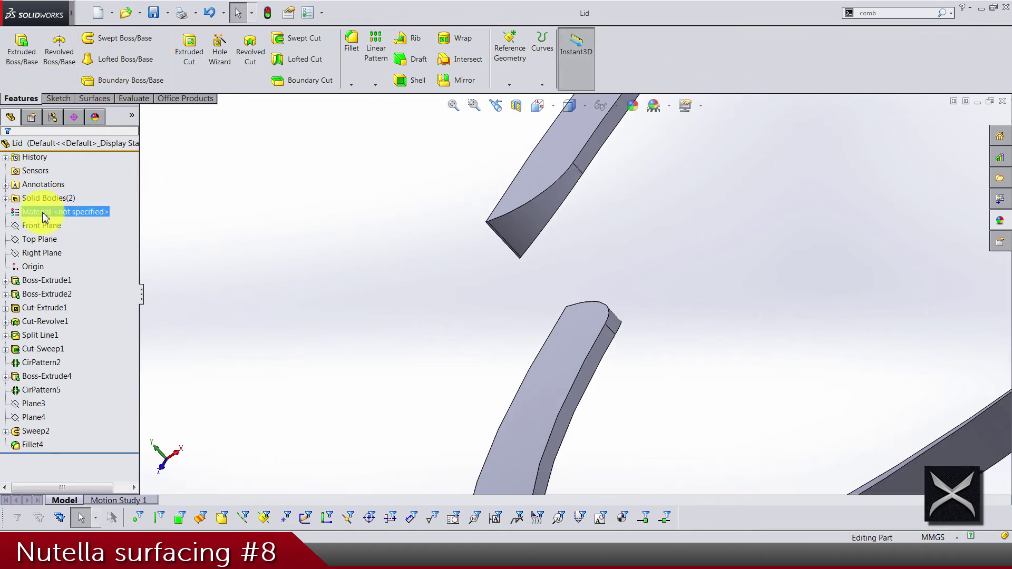
pyautogui.rightClick(37, 213)
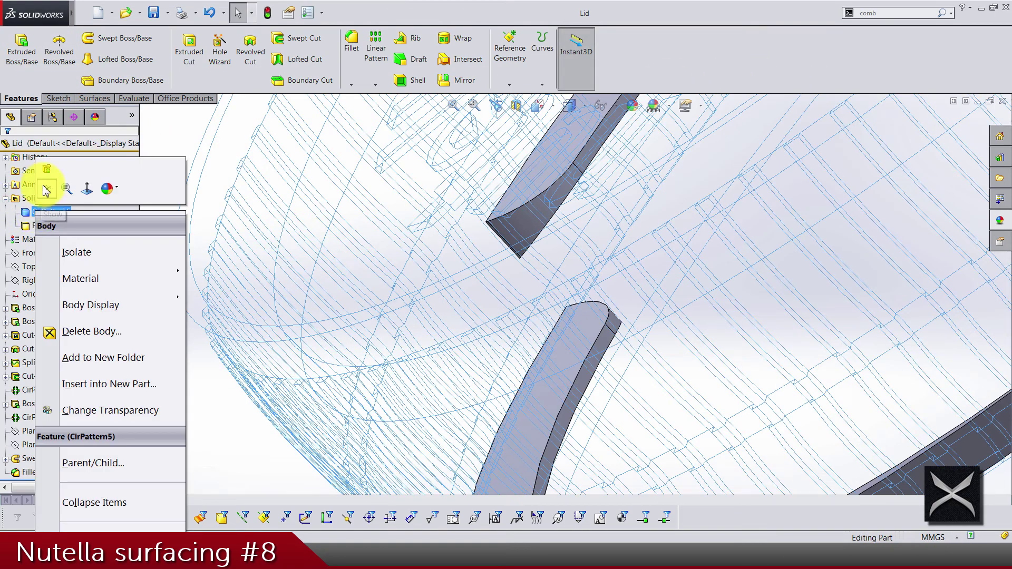
pyautogui.click(47, 190)
pyautogui.click(255, 197)
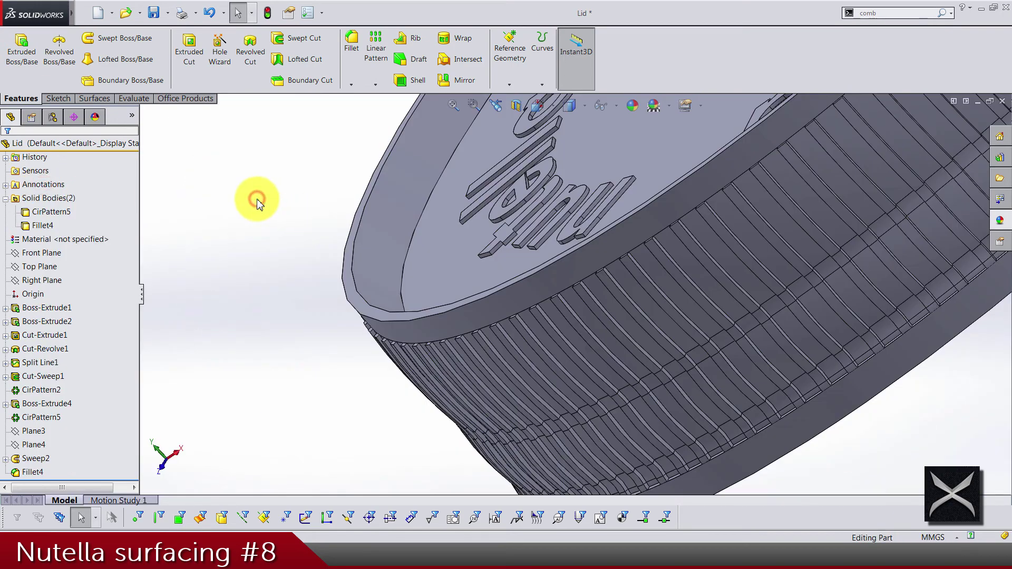
pyautogui.scroll(3, 690, 338)
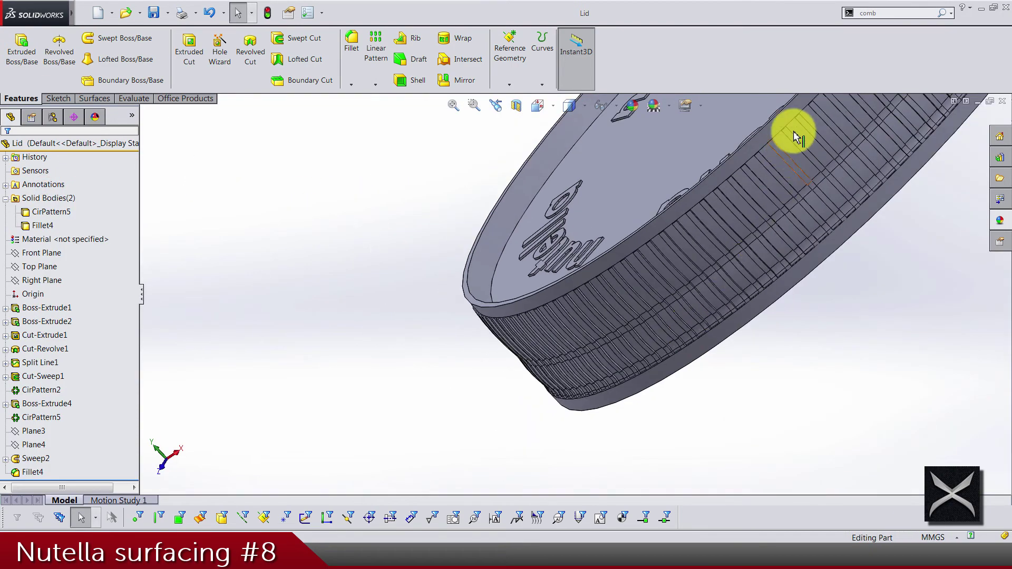
# Step: Search the commands for "comb" and start the Combine feature
pyautogui.click(885, 12)
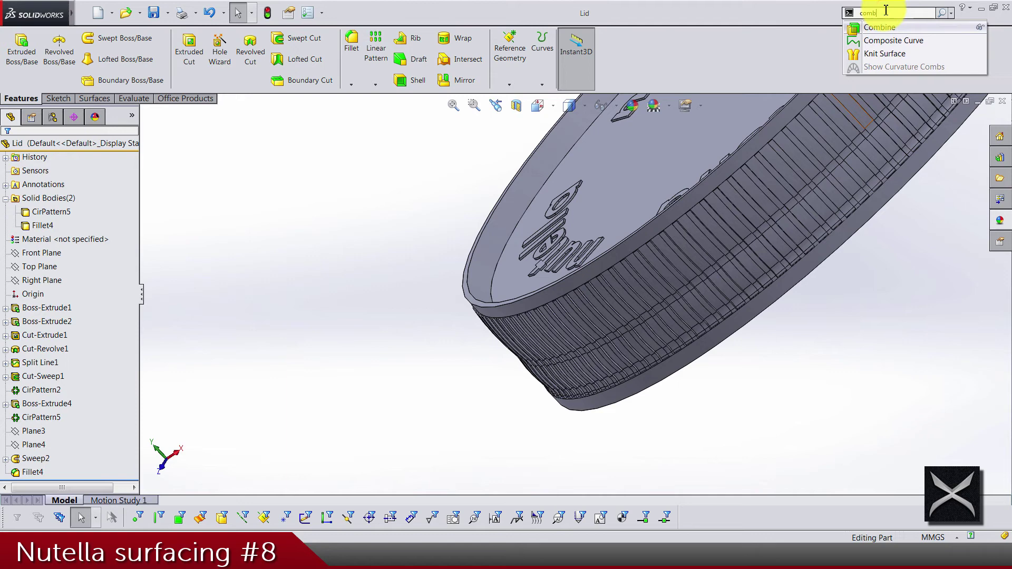
pyautogui.press('BackSpace')
pyautogui.press('BackSpace')
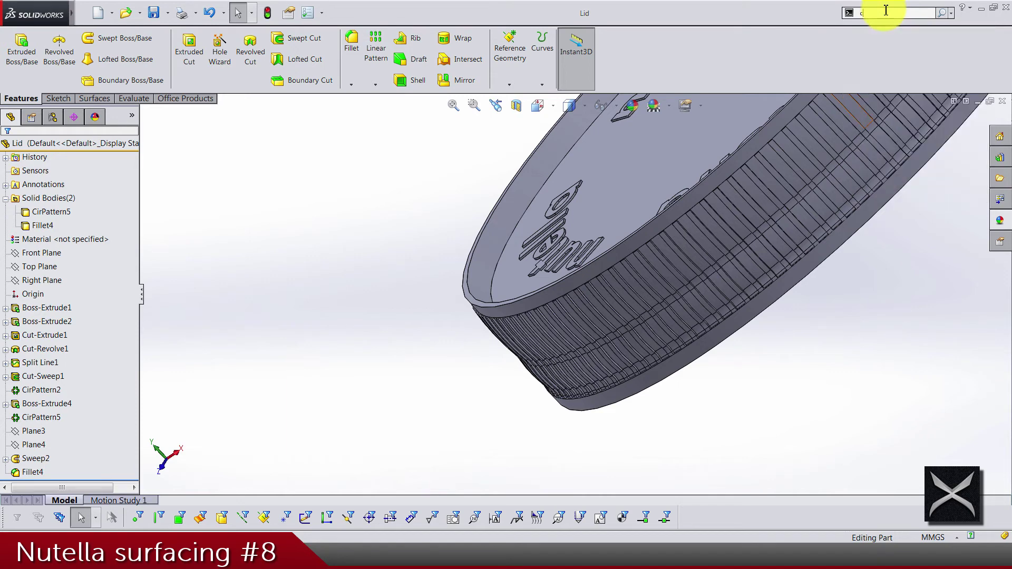
pyautogui.write('omb')
pyautogui.click(890, 28)
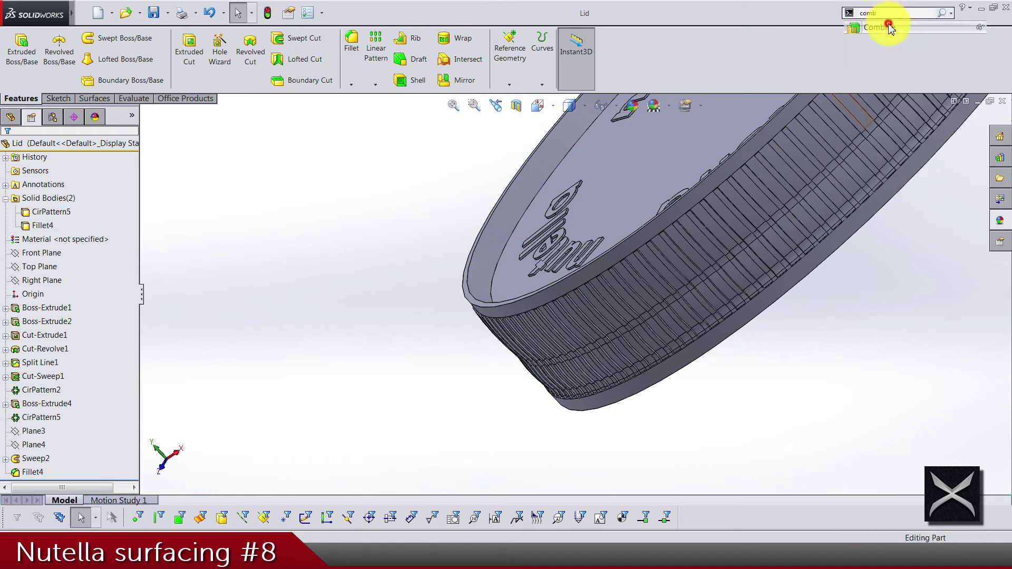
# Step: Examine the thread inside the lid's rim, especially its rounded ends and where it meets the inner wall
pyautogui.moveTo(853, 248); pyautogui.dragTo(829, 316, button='middle')
pyautogui.moveTo(688, 378); pyautogui.dragTo(524, 343, button='middle')
pyautogui.scroll(-3, 700, 350)
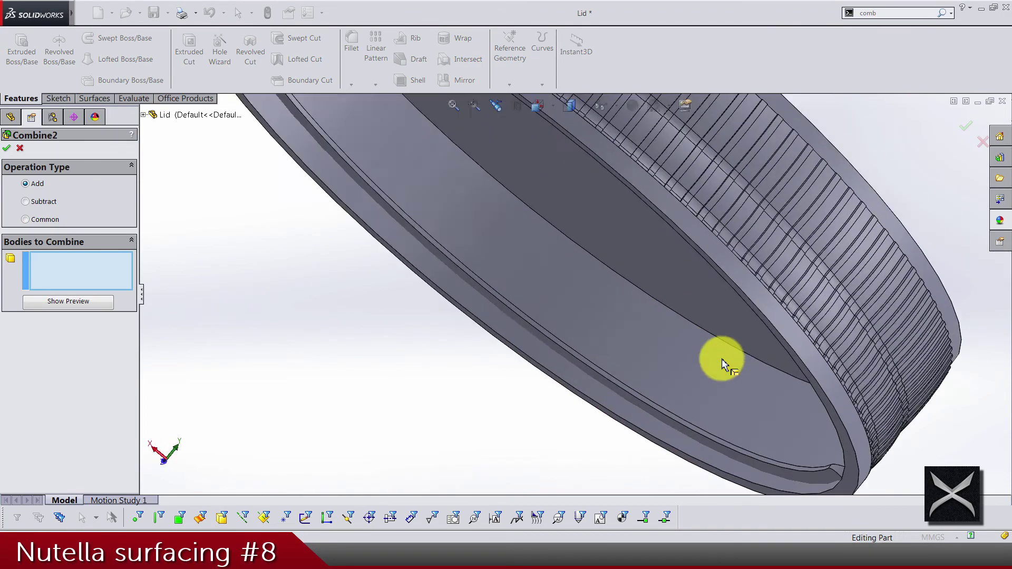
pyautogui.moveTo(723, 362); pyautogui.dragTo(779, 372, button='middle')
pyautogui.scroll(-4, 780, 373)
pyautogui.click(839, 523)
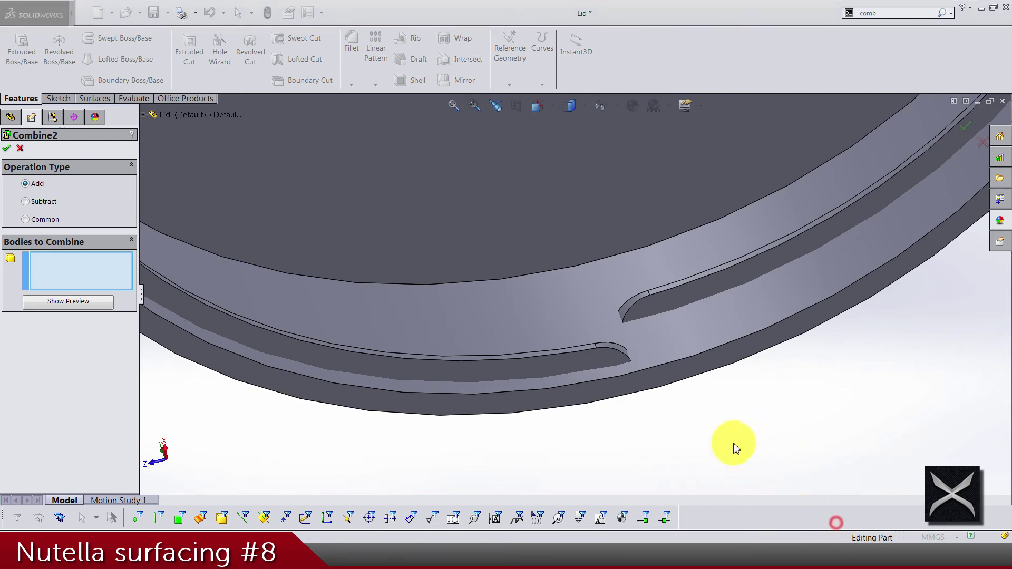
pyautogui.click(721, 436)
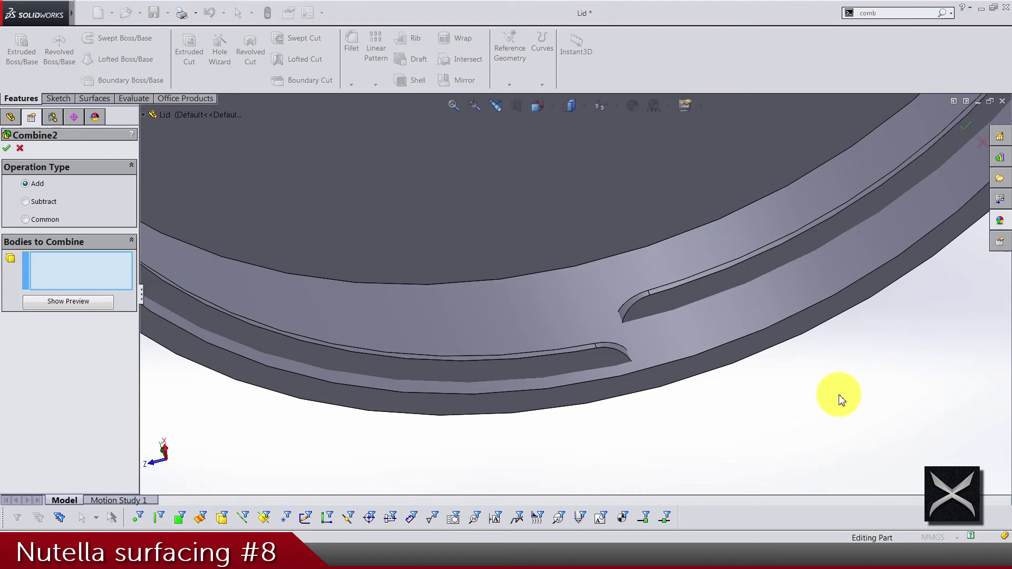
pyautogui.scroll(3, 841, 398)
pyautogui.moveTo(801, 397); pyautogui.dragTo(624, 228, button='middle')
pyautogui.scroll(-3, 624, 227)
pyautogui.scroll(-3, 624, 228)
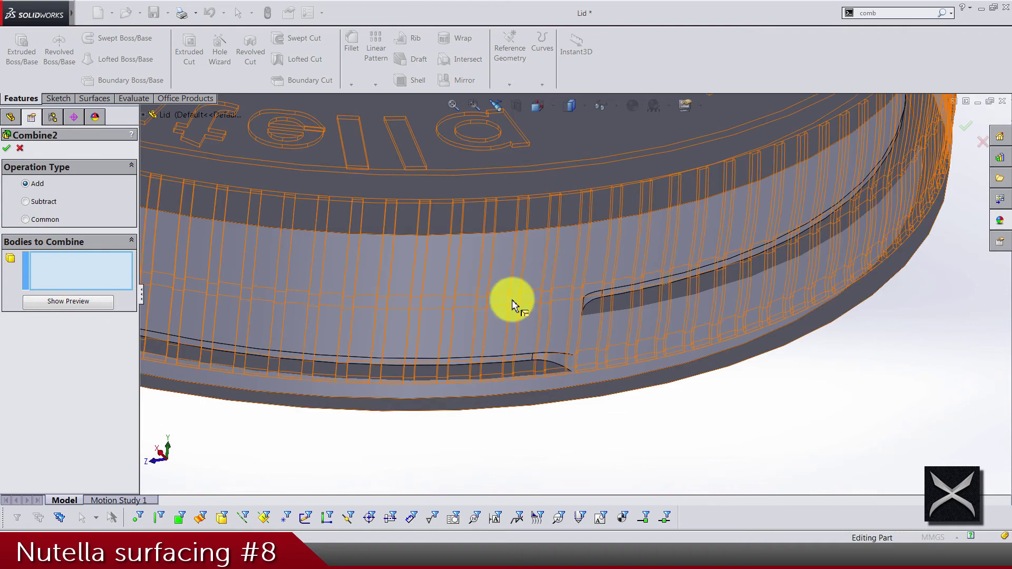
# Step: Combine the lid body and the filleted thread body into one solid using the Add operation
pyautogui.click(531, 271)
pyautogui.click(630, 292)
pyautogui.moveTo(630, 292); pyautogui.dragTo(663, 429, button='middle')
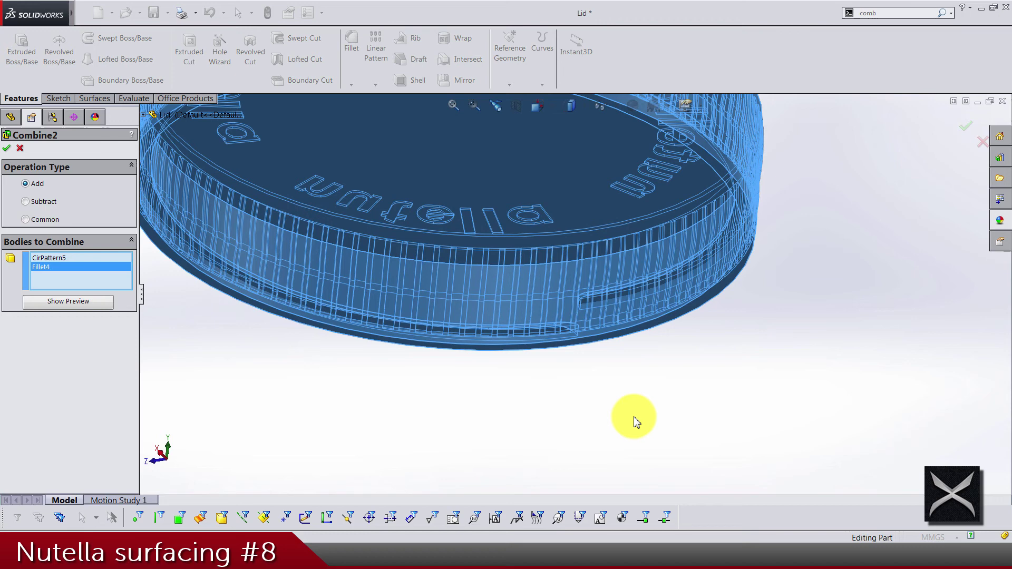
pyautogui.press('Return')
# Step: Apply a 0.25 mm constant-size fillet to the two long protruding edges of the thread, dropping the wrongly picked edge from the selection
pyautogui.scroll(-5, 606, 308)
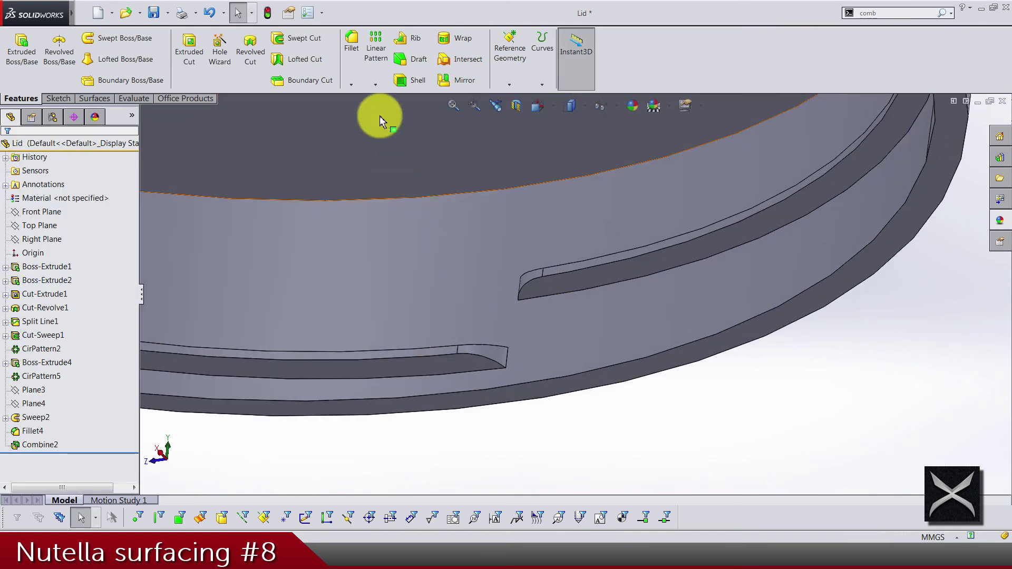
pyautogui.click(351, 42)
pyautogui.write('0.')
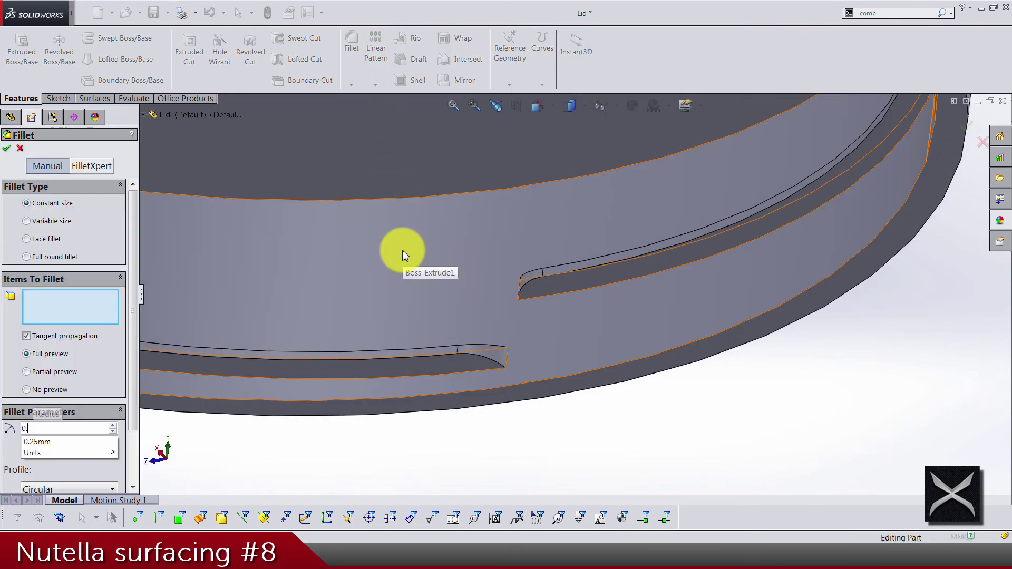
pyautogui.press('Return')
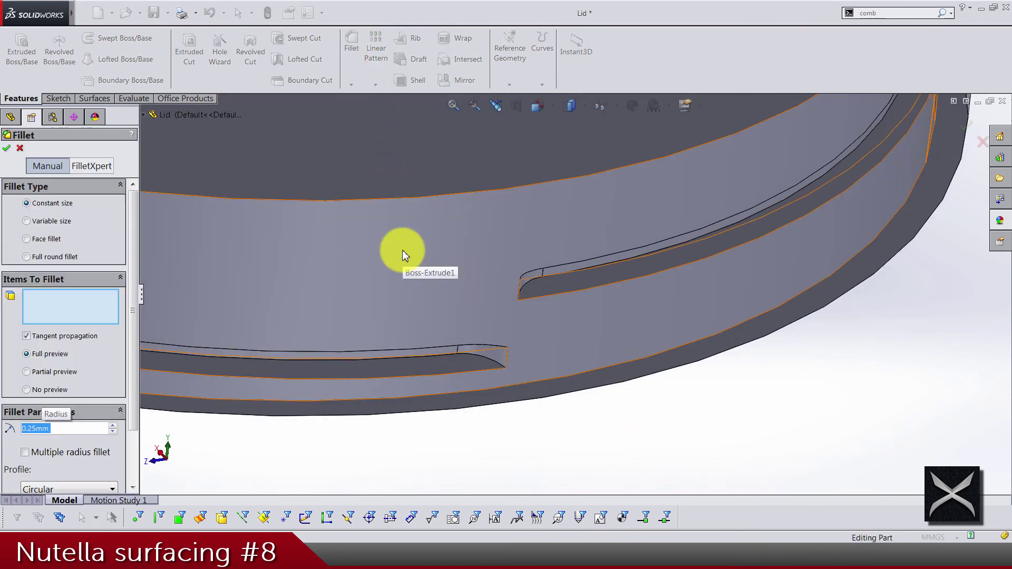
pyautogui.click(577, 264)
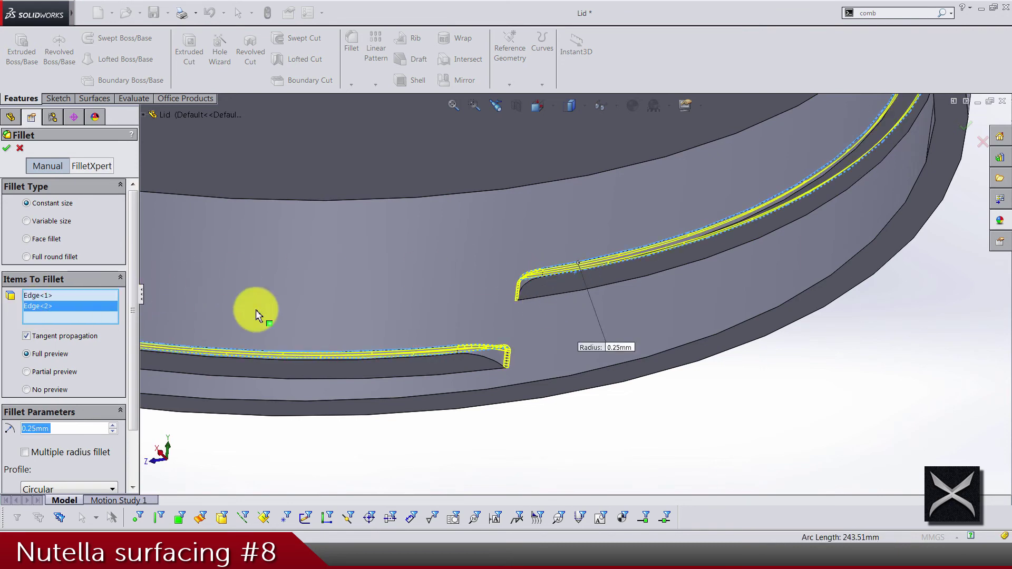
pyautogui.scroll(-3, 440, 277)
pyautogui.rightClick(87, 309)
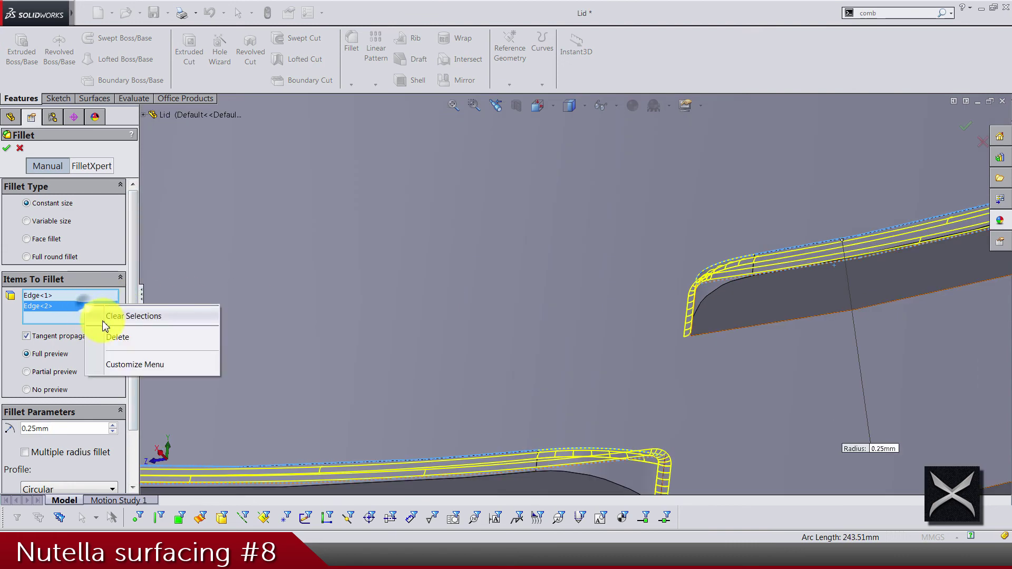
pyautogui.click(158, 334)
pyautogui.scroll(3, 896, 285)
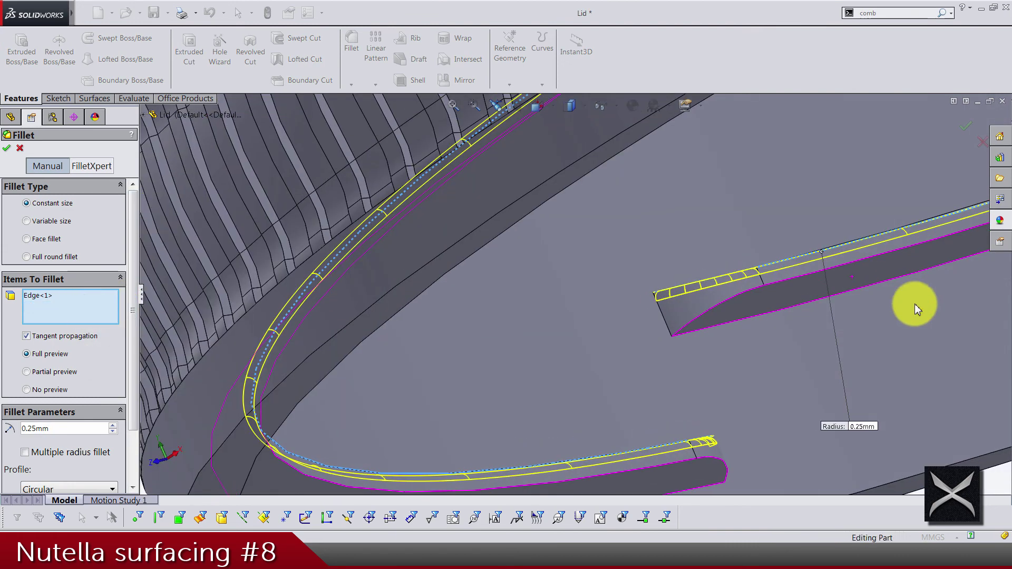
pyautogui.click(776, 285)
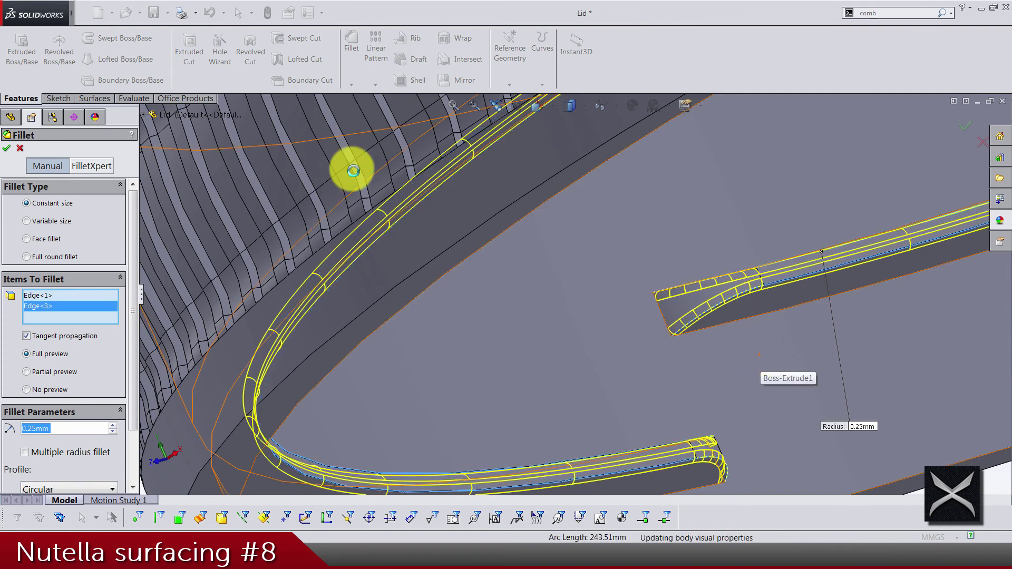
# Step: Apply a 0.25 mm constant-size fillet along the edge where the thread meets the lid's inner wall
pyautogui.click(352, 42)
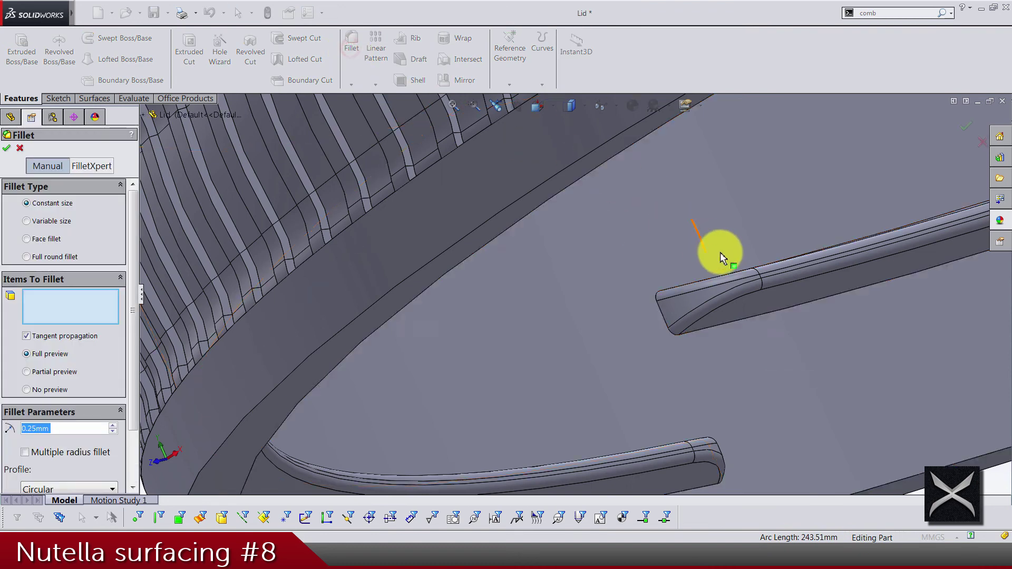
pyautogui.click(734, 319)
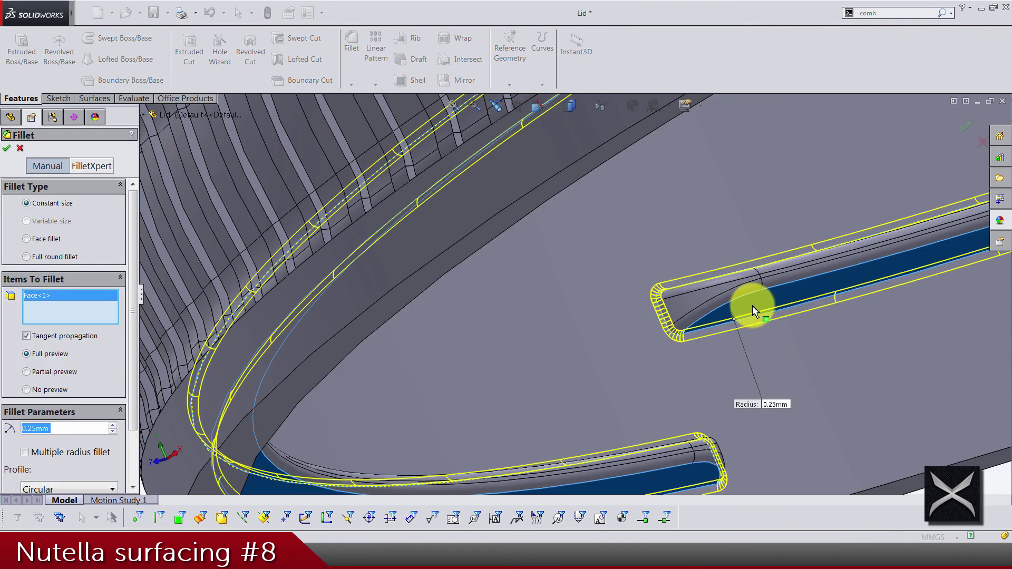
pyautogui.click(744, 320)
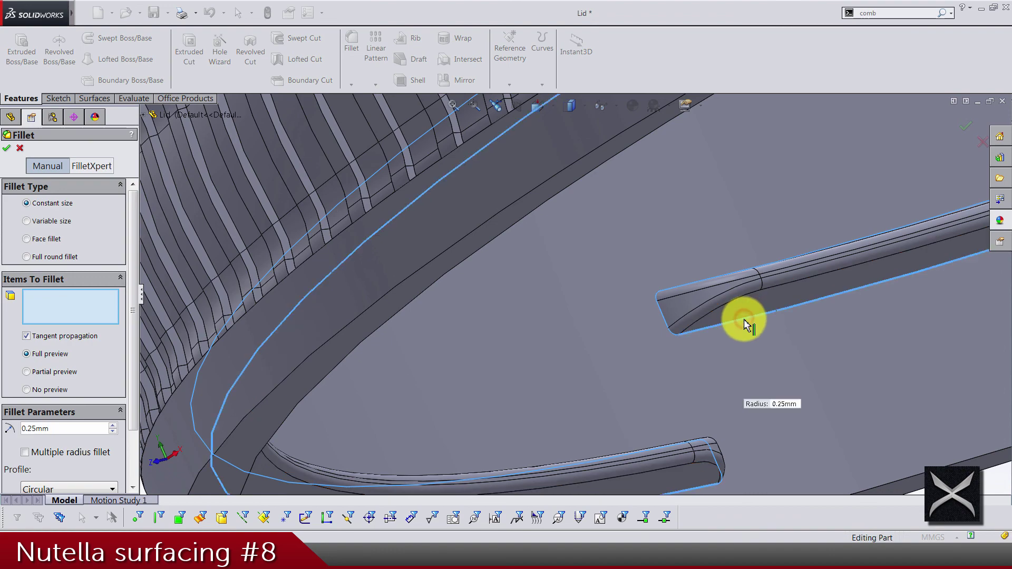
pyautogui.click(744, 319)
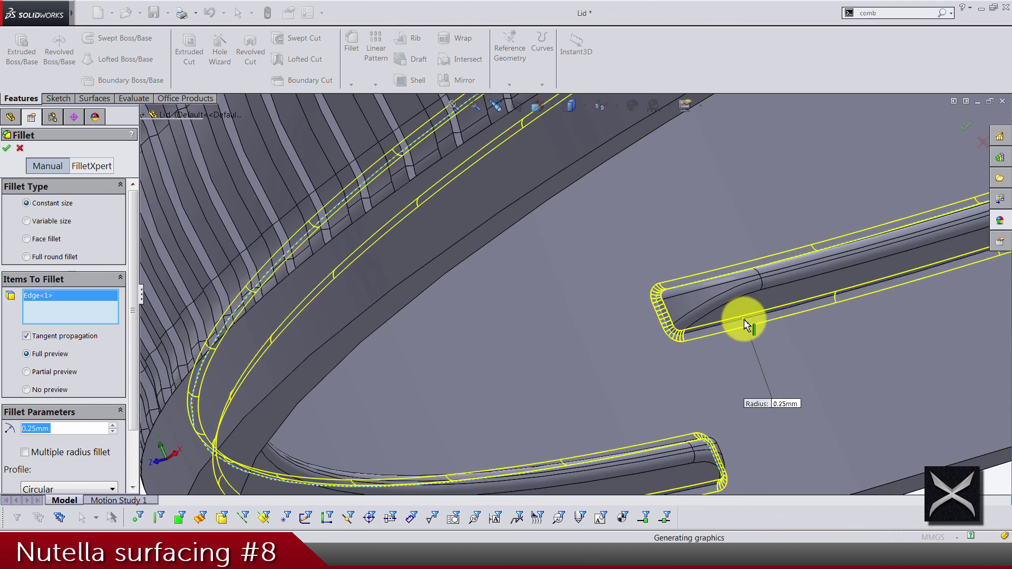
pyautogui.press('Return')
pyautogui.scroll(-10, 744, 319)
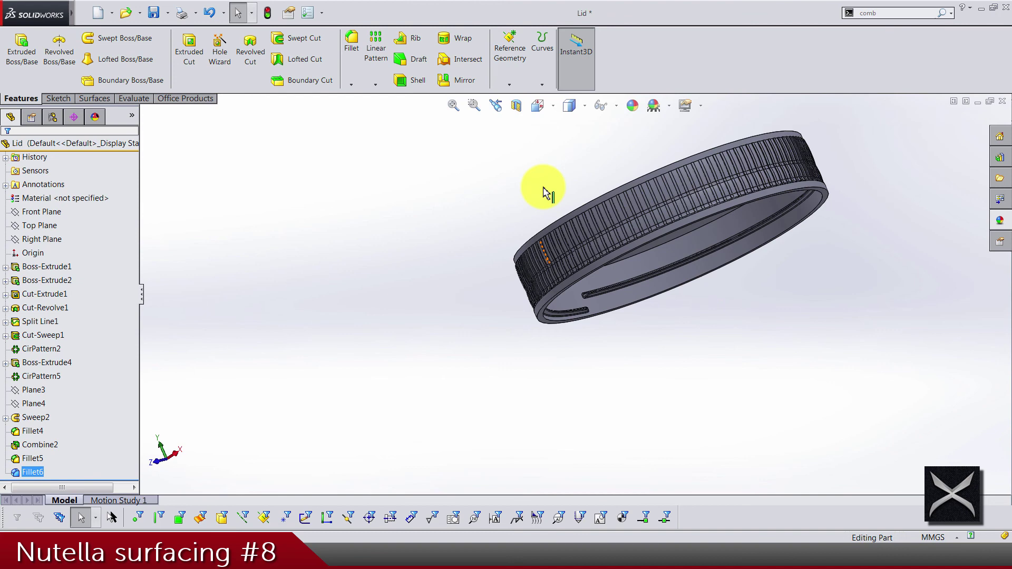
pyautogui.click(539, 106)
pyautogui.click(623, 152)
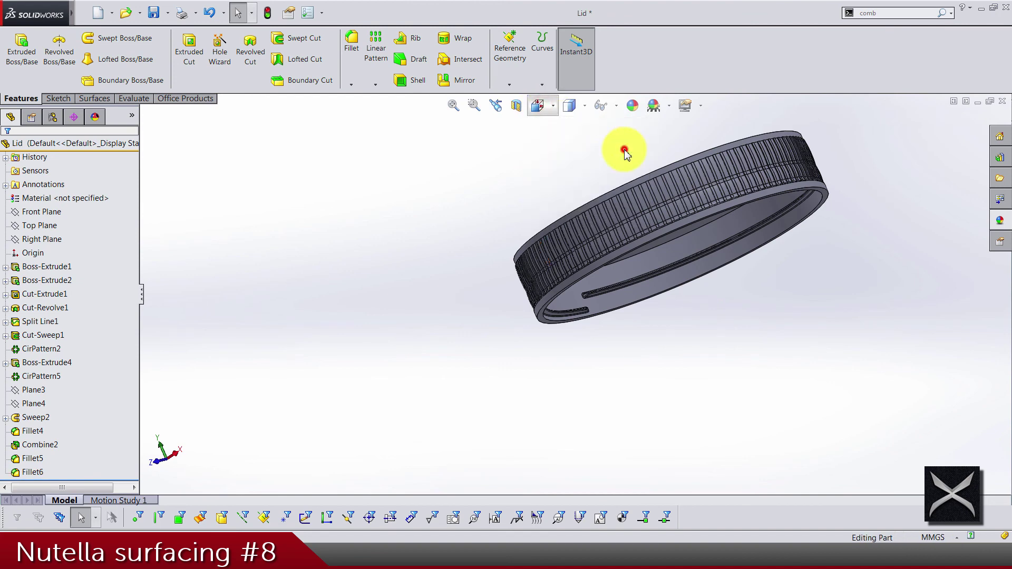